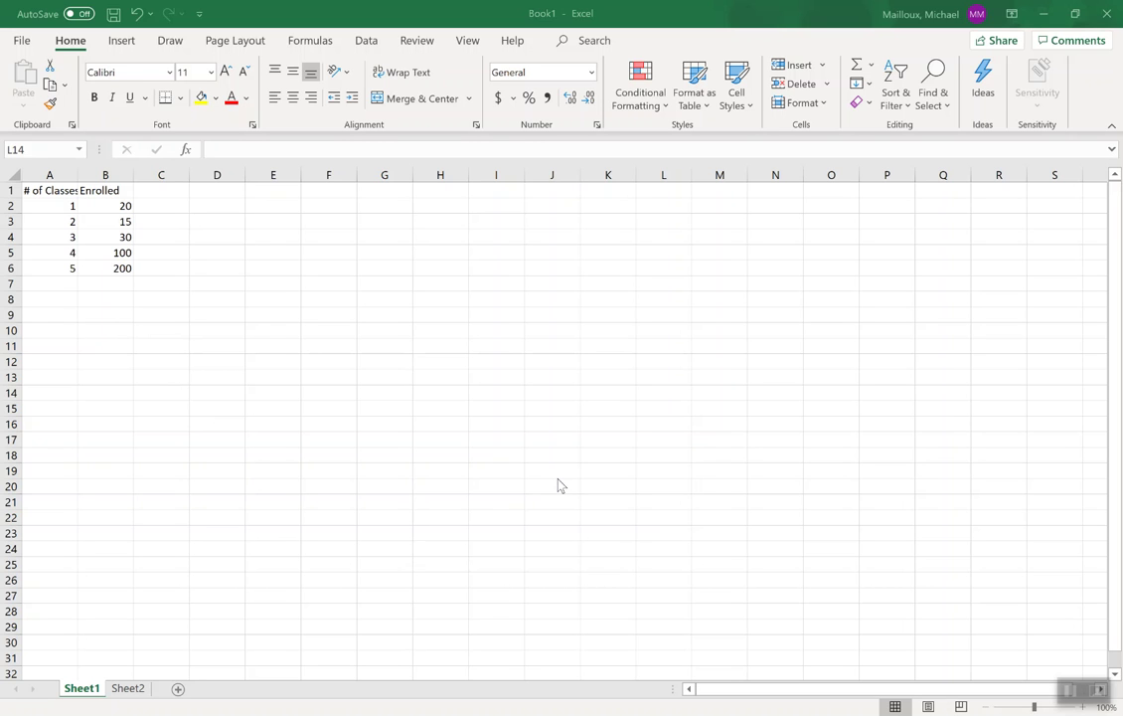
Step: Insert a clustered column chart from A1:B6, using the variant that plots only Enrolled with the class numbers as categories
click(60, 192)
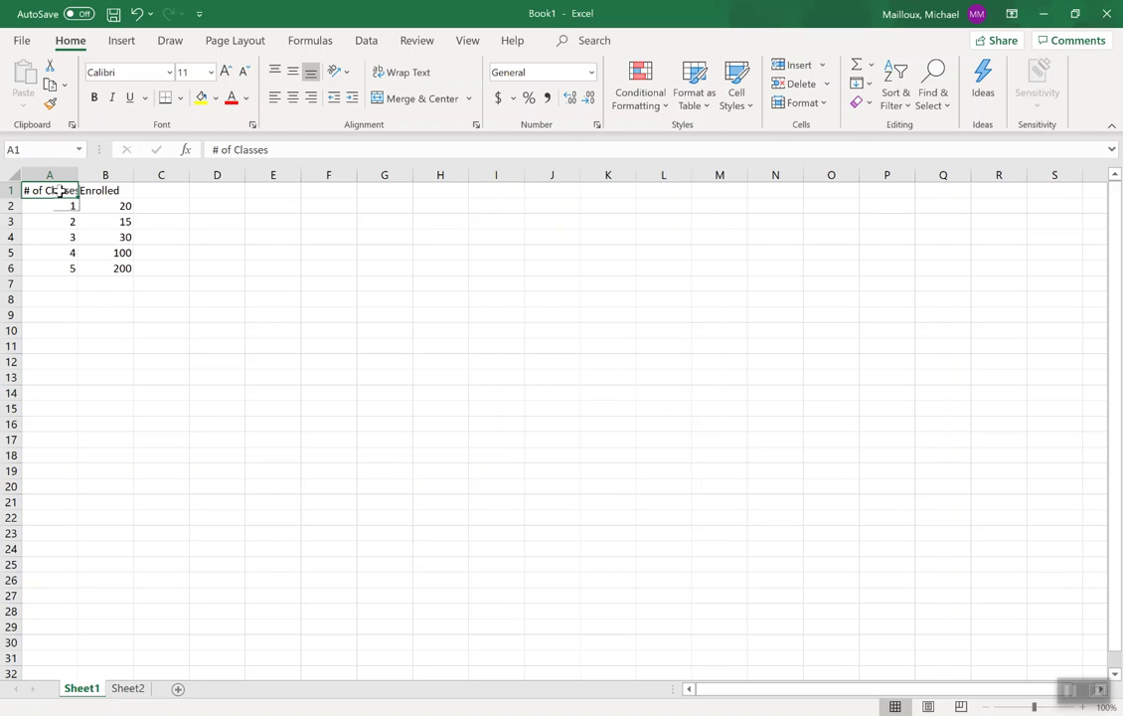
drag(60, 192, 115, 263)
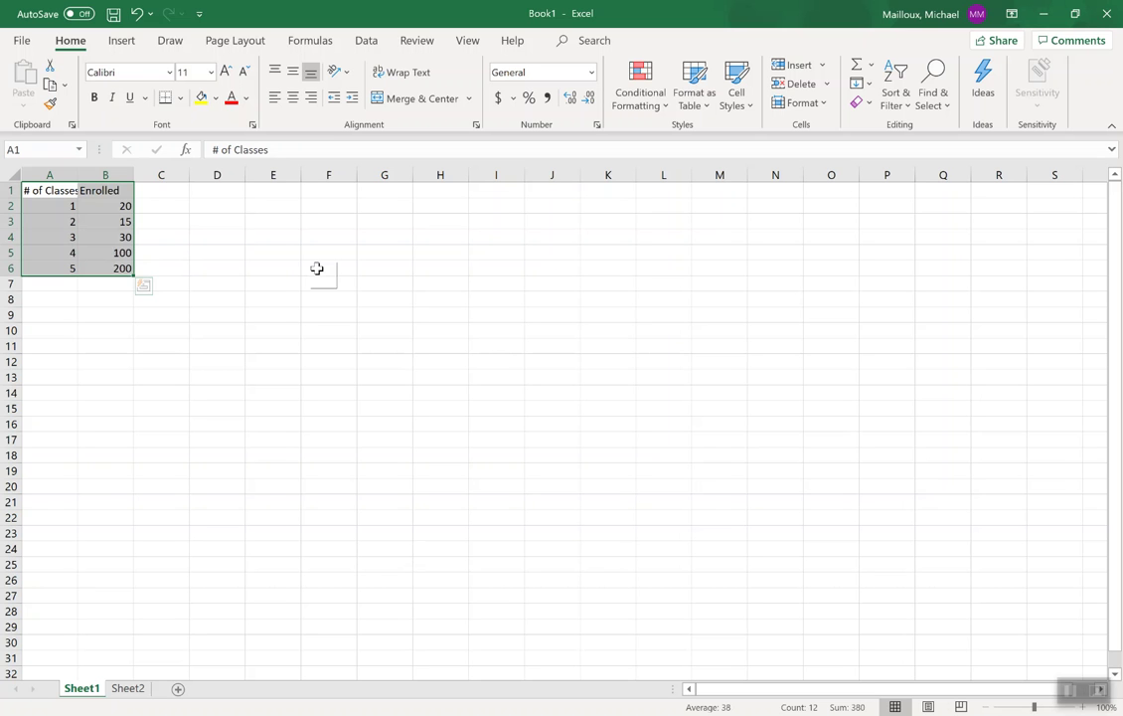
click(123, 45)
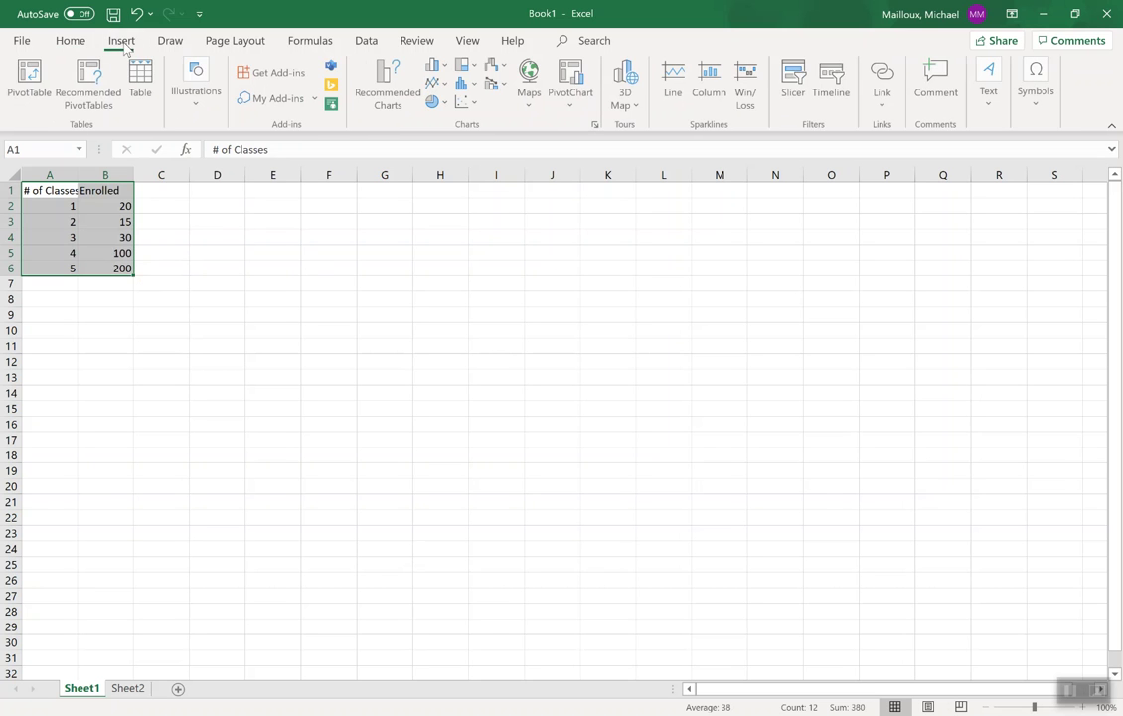
click(475, 88)
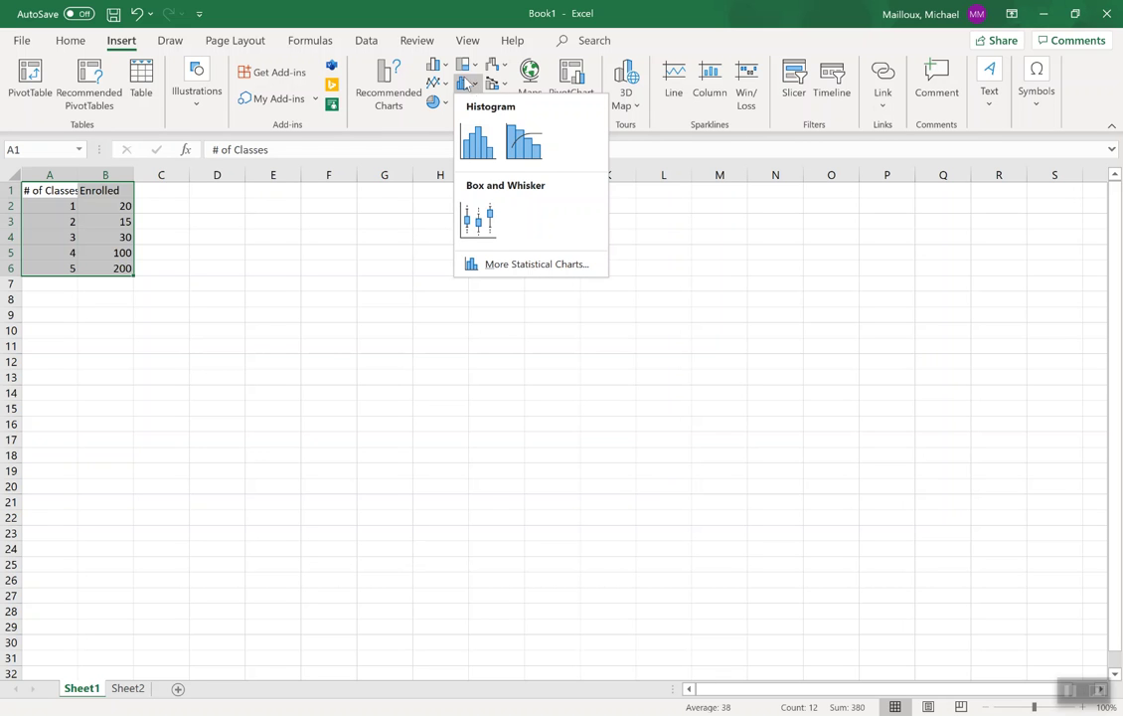
click(437, 69)
click(438, 69)
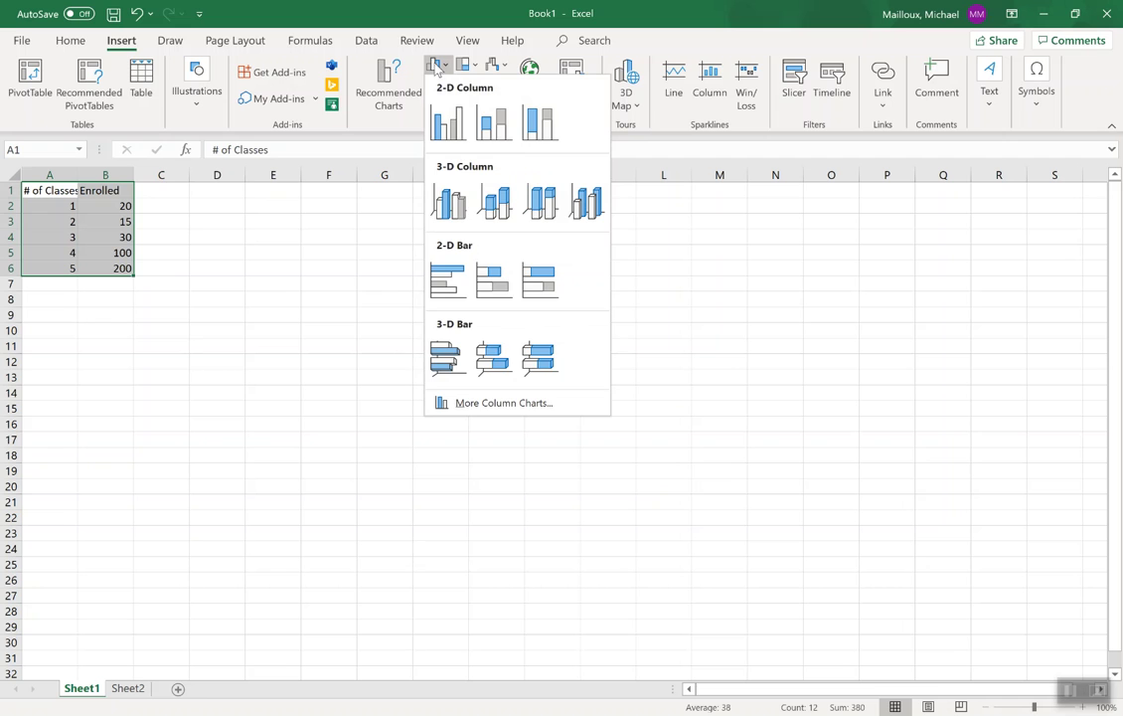
click(438, 68)
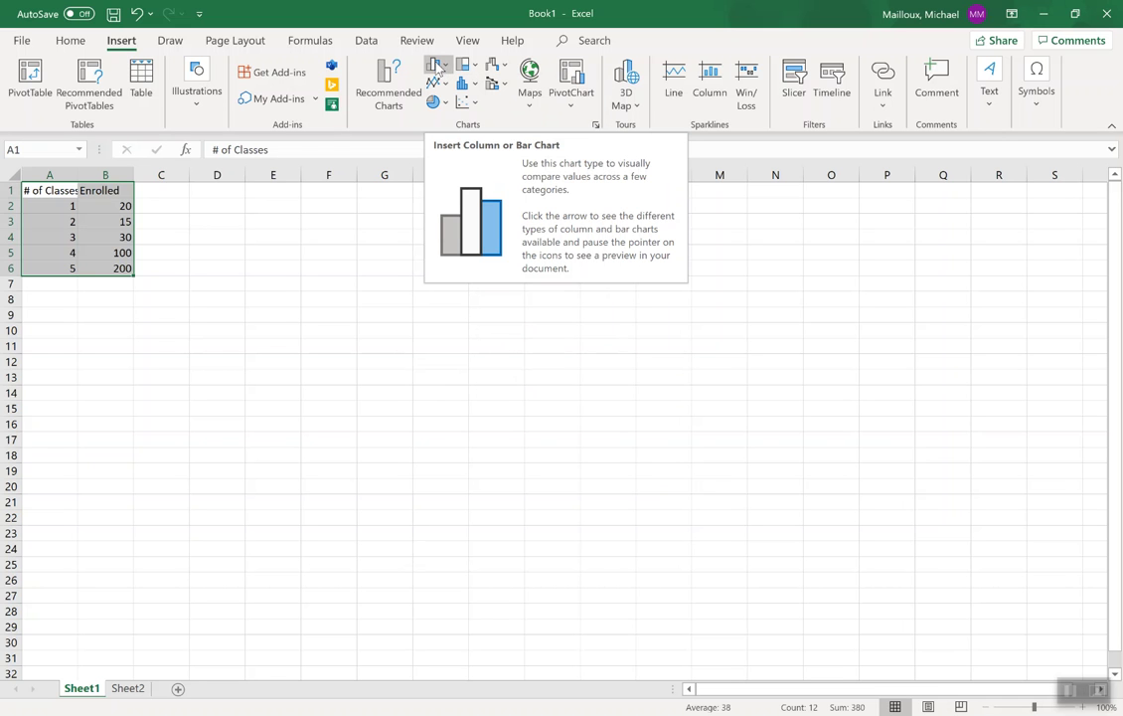
click(437, 68)
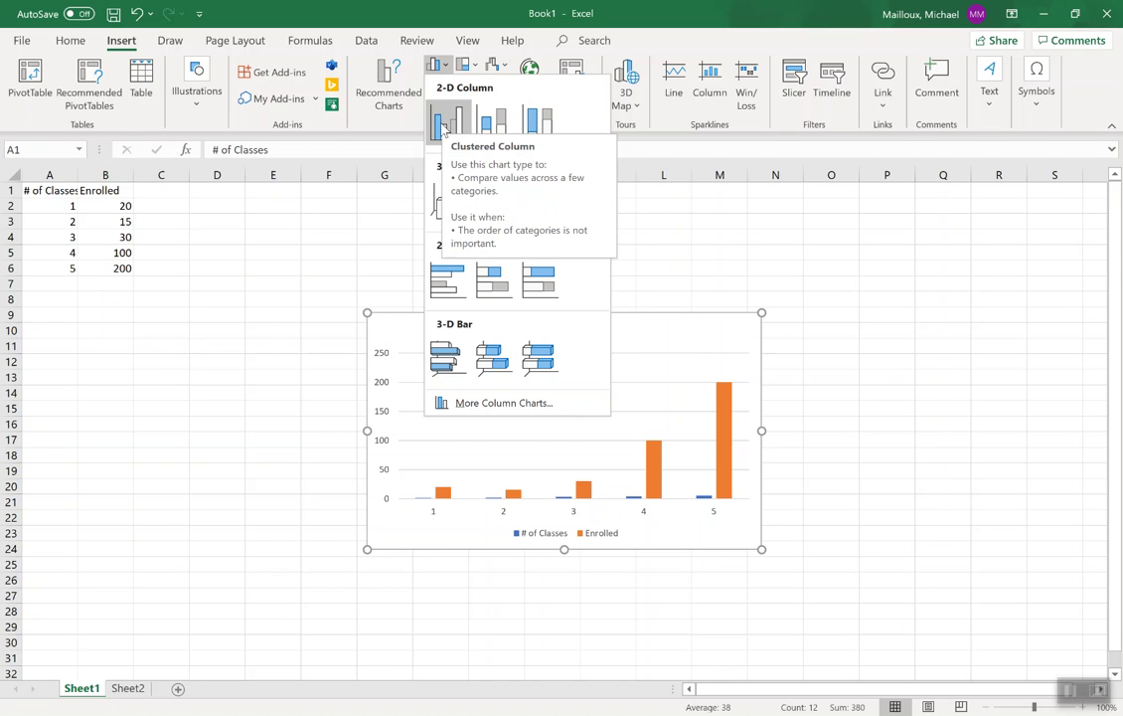
click(497, 404)
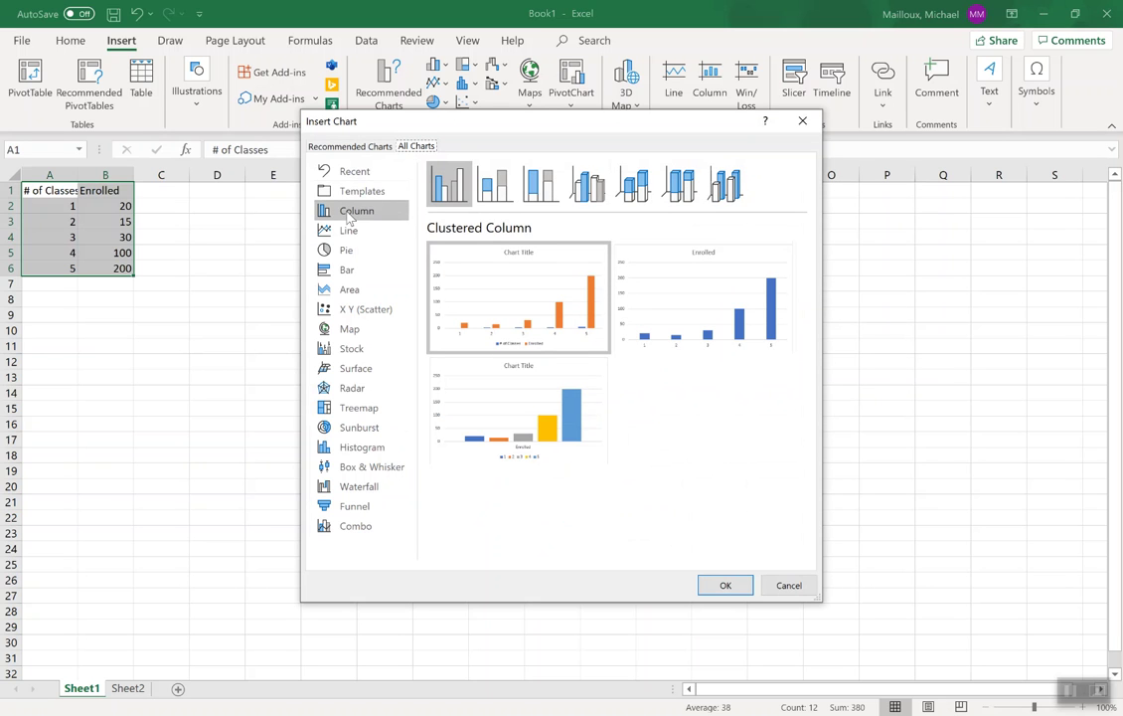
click(356, 273)
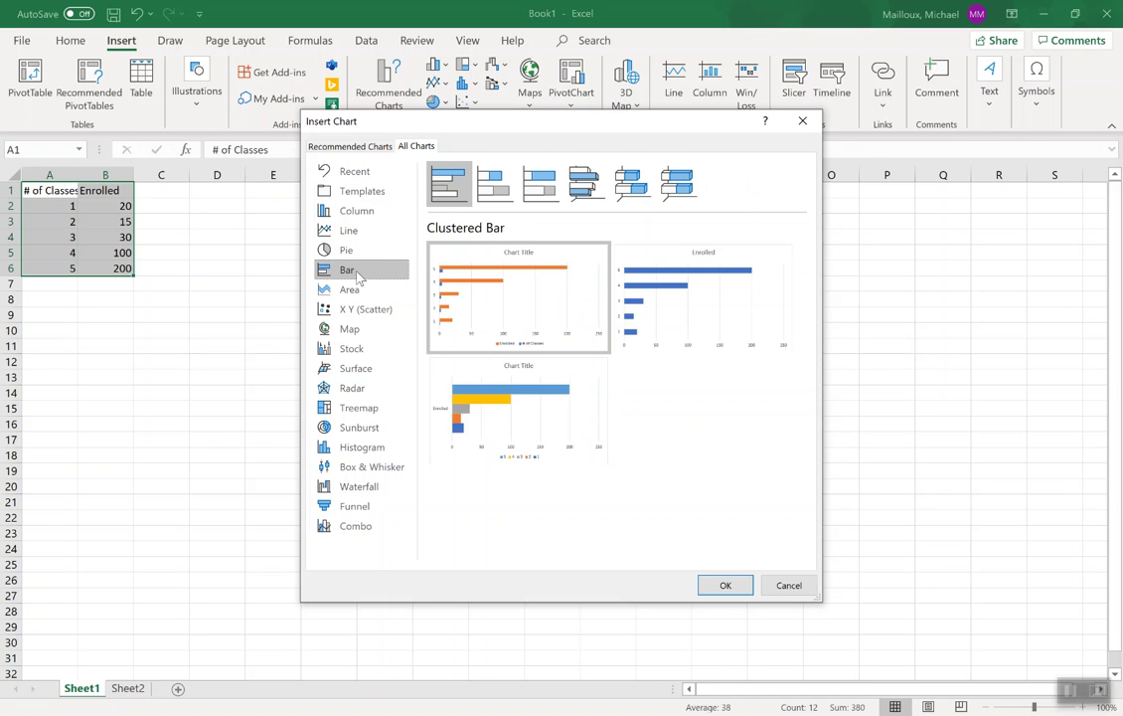
click(369, 214)
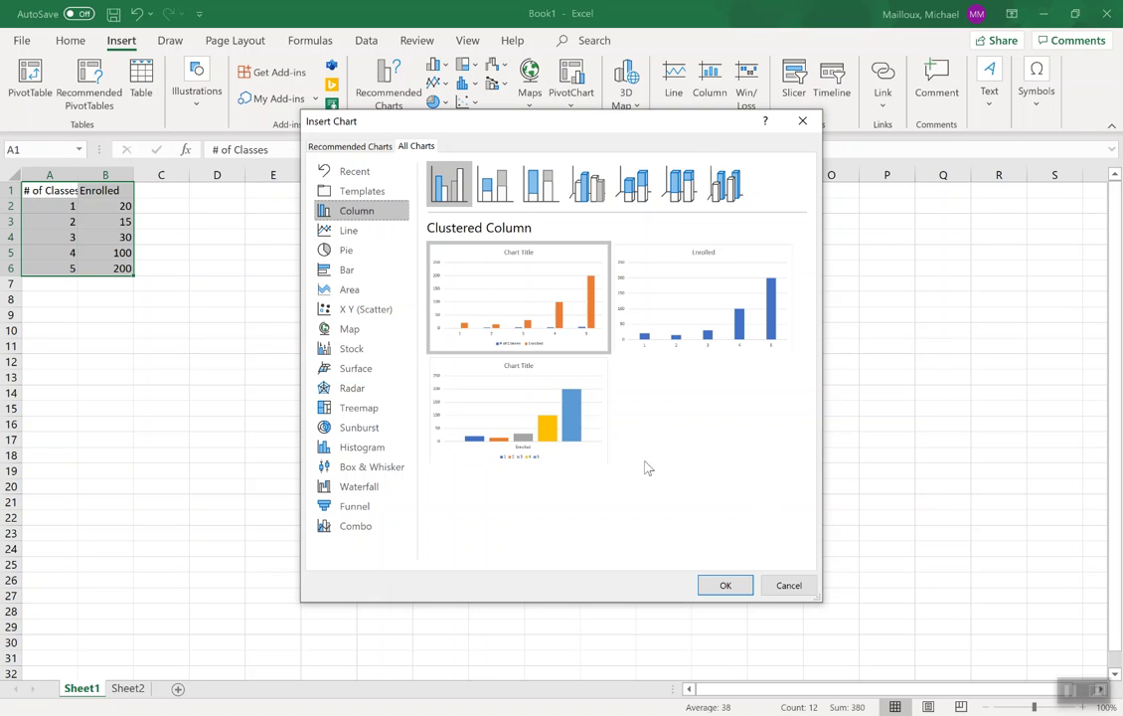
mouse_move(700, 326)
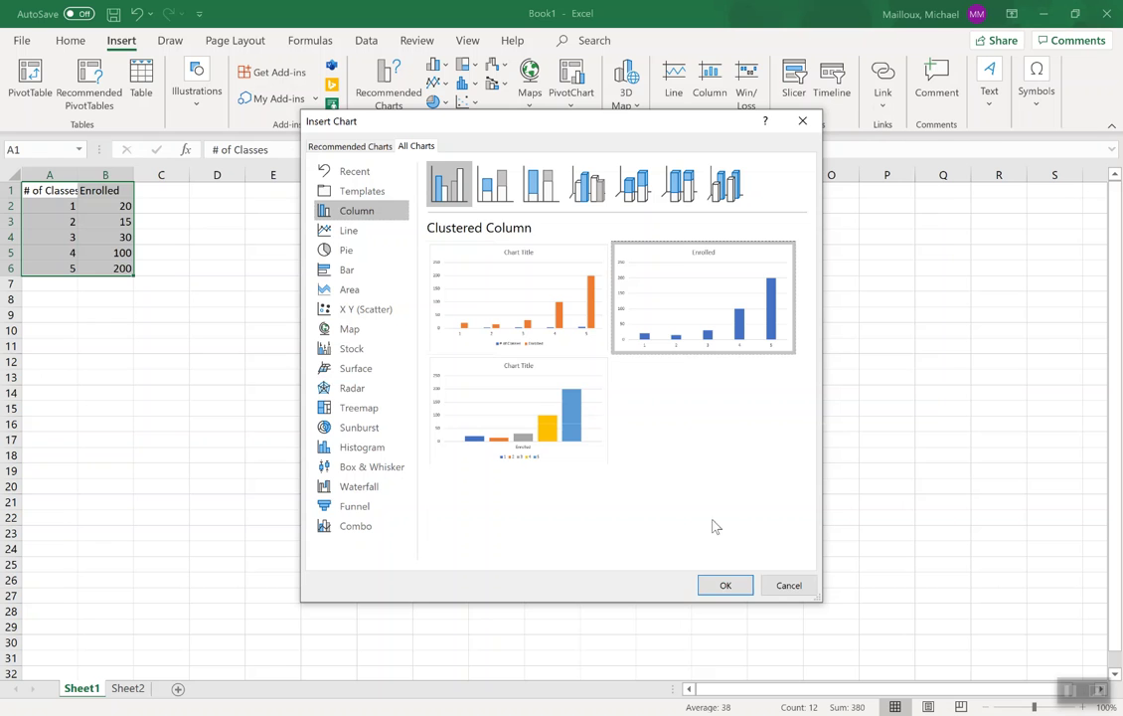
click(725, 586)
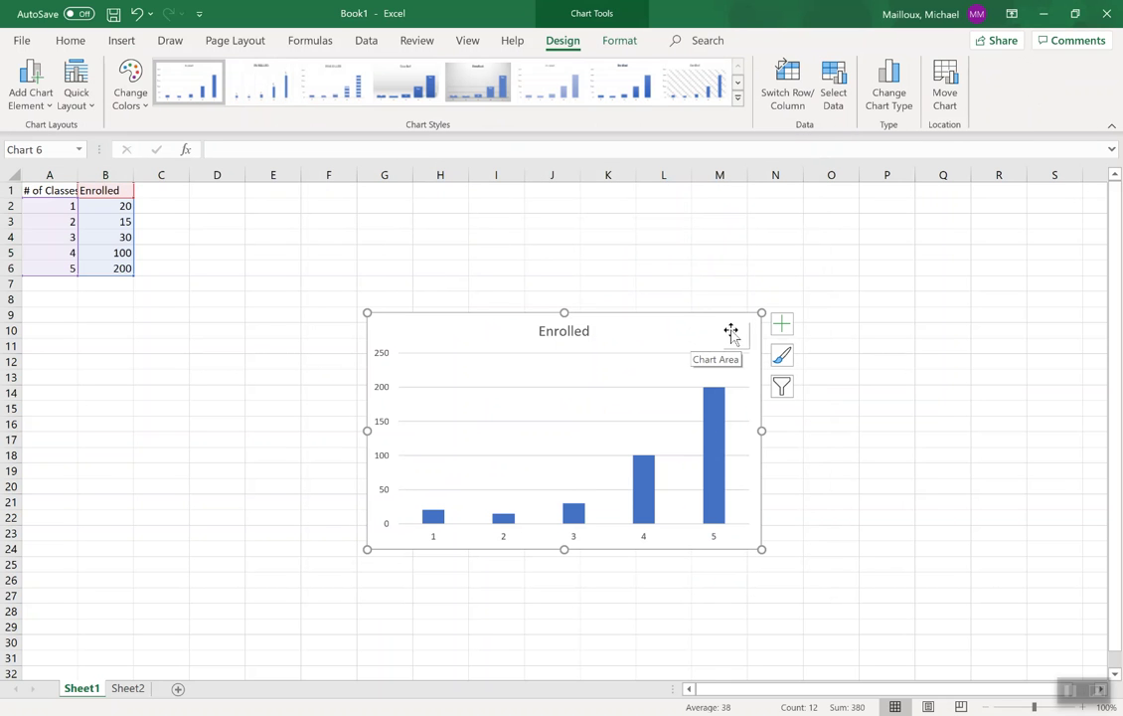
Step: Add axis titles to the chart and set the horizontal one to "Number of Classes Enrolled In"
click(781, 325)
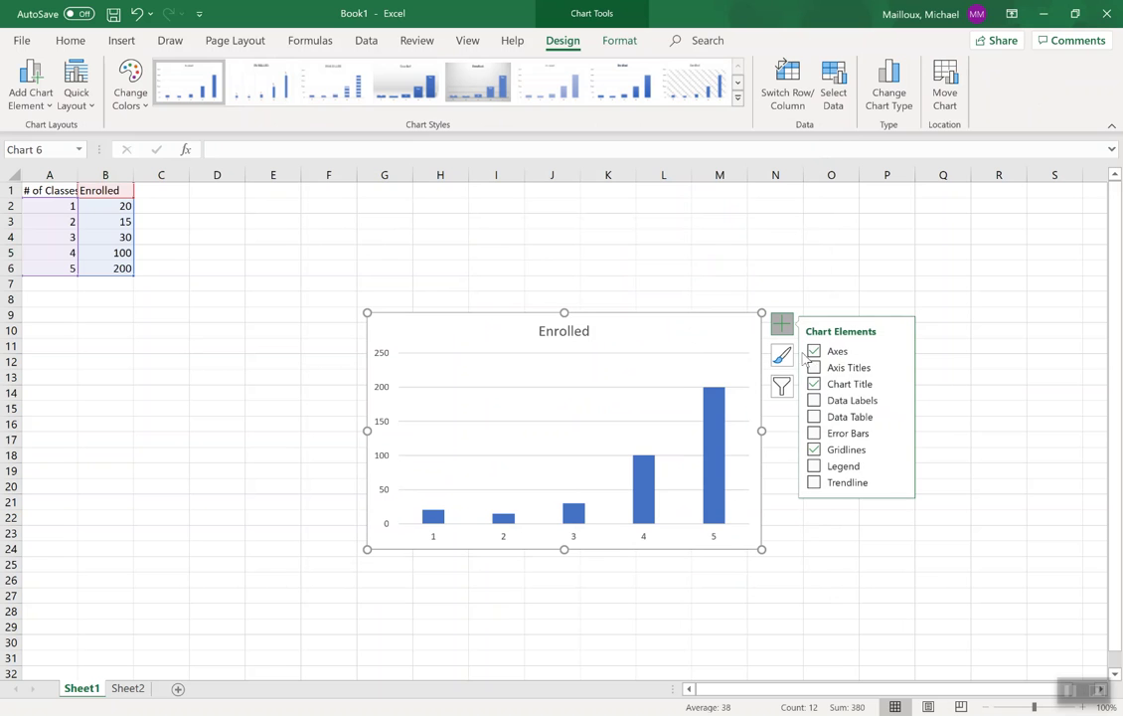
click(814, 368)
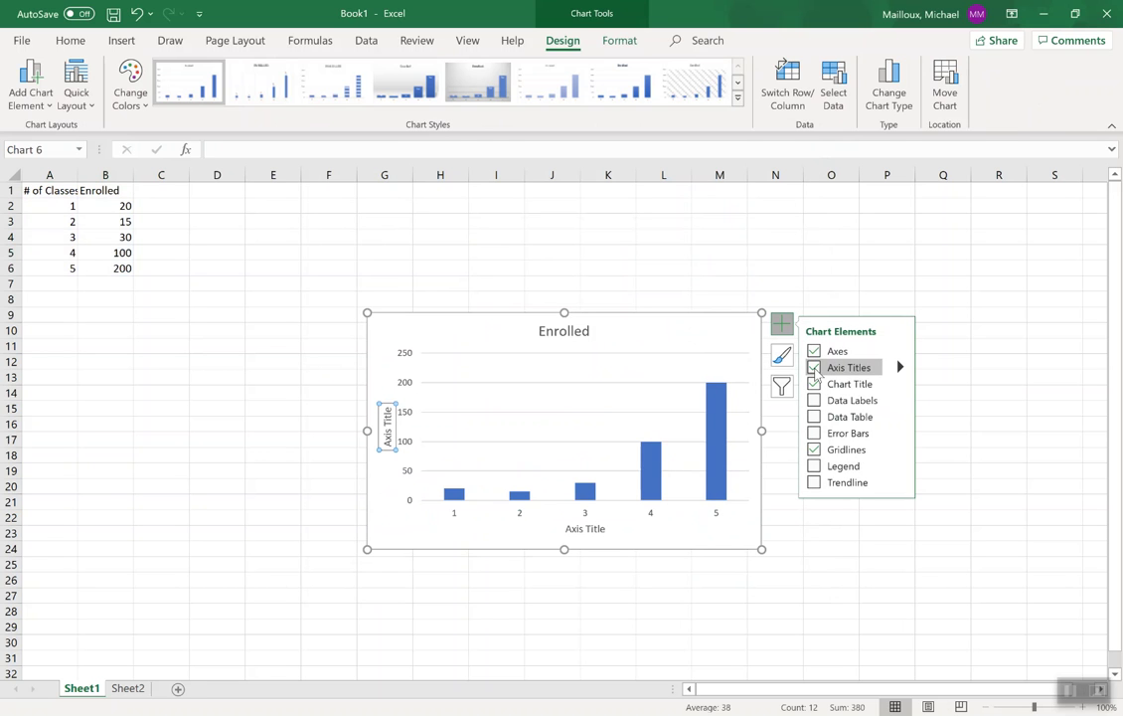
click(37, 99)
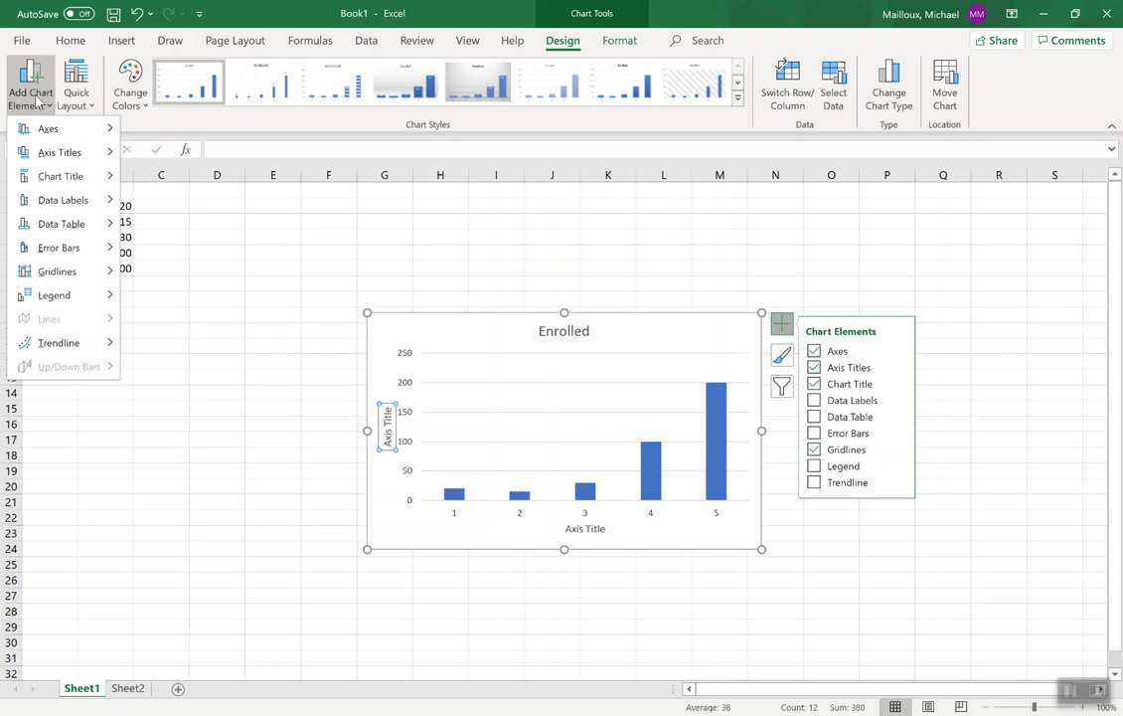
click(585, 528)
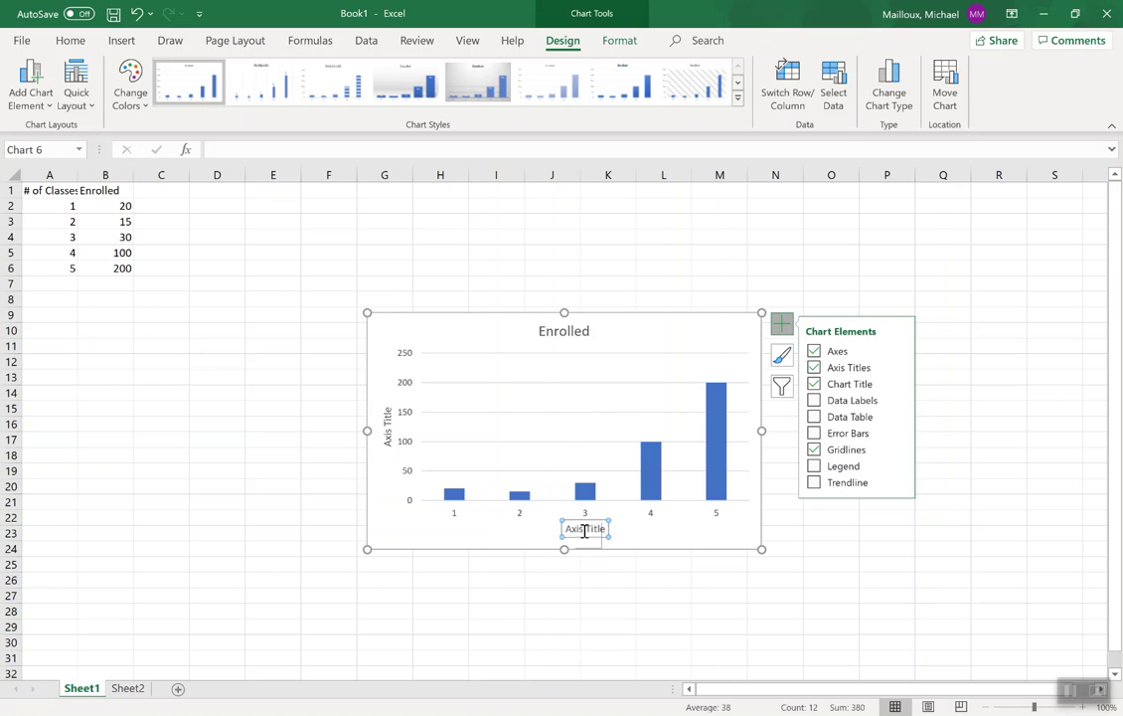
drag(604, 527, 566, 532)
text(Number of Classes Enrolled In)
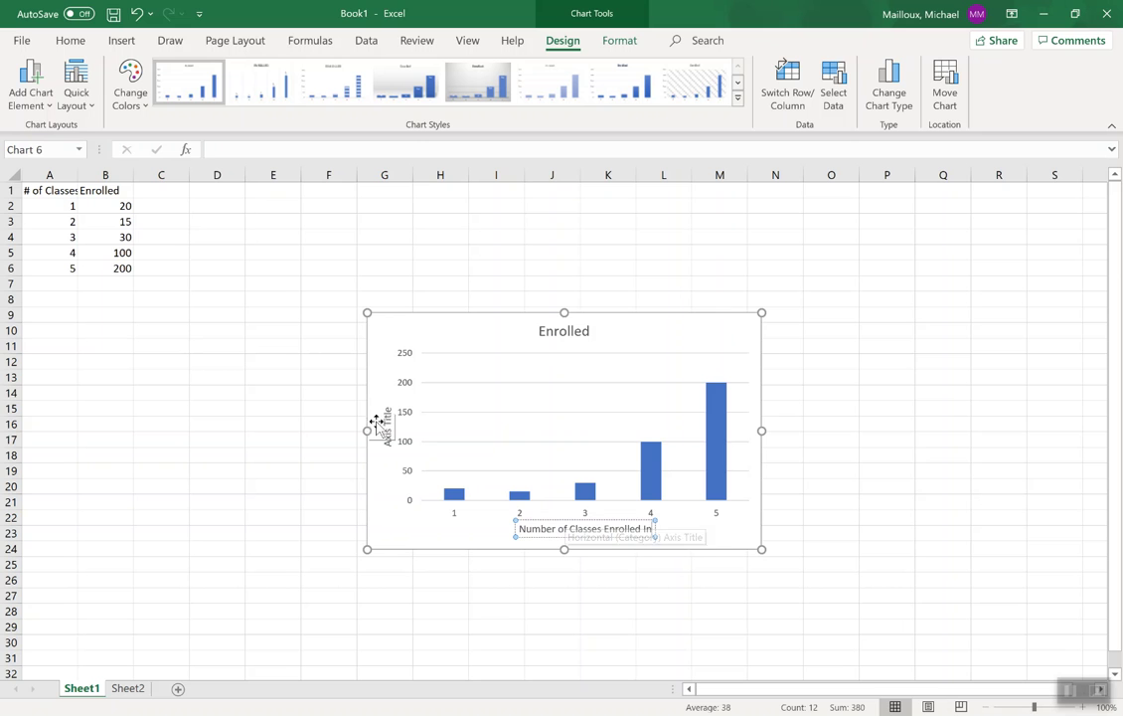
Step: Set the chart's vertical axis title to "Number of Students"
double_click(386, 426)
triple_click(387, 426)
key(BackSpace)
text(Number of Students)
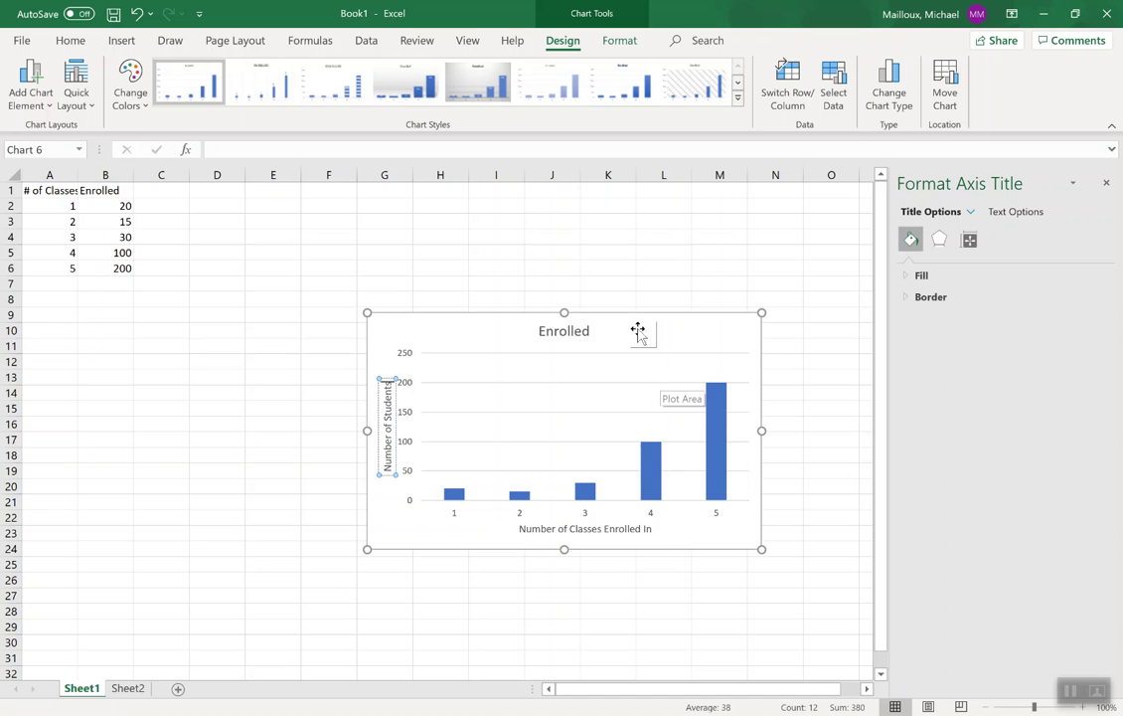
Step: Replace the chart title with "College Data"
click(585, 330)
drag(591, 331, 534, 330)
text(College)
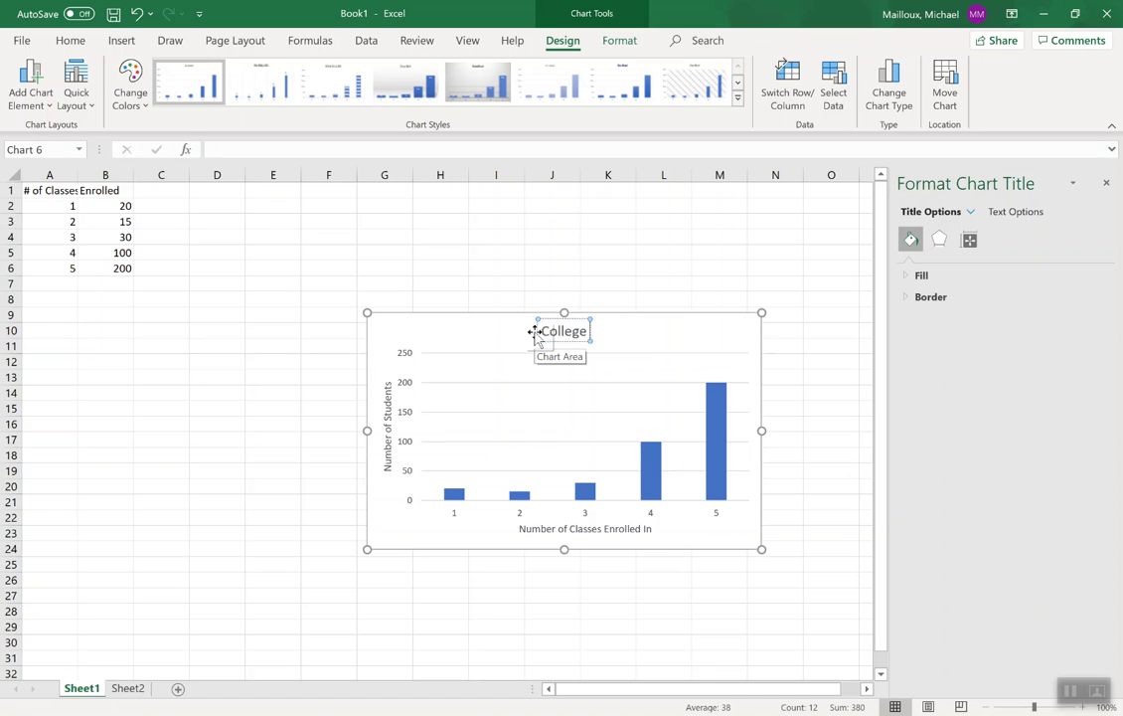
text( Data)
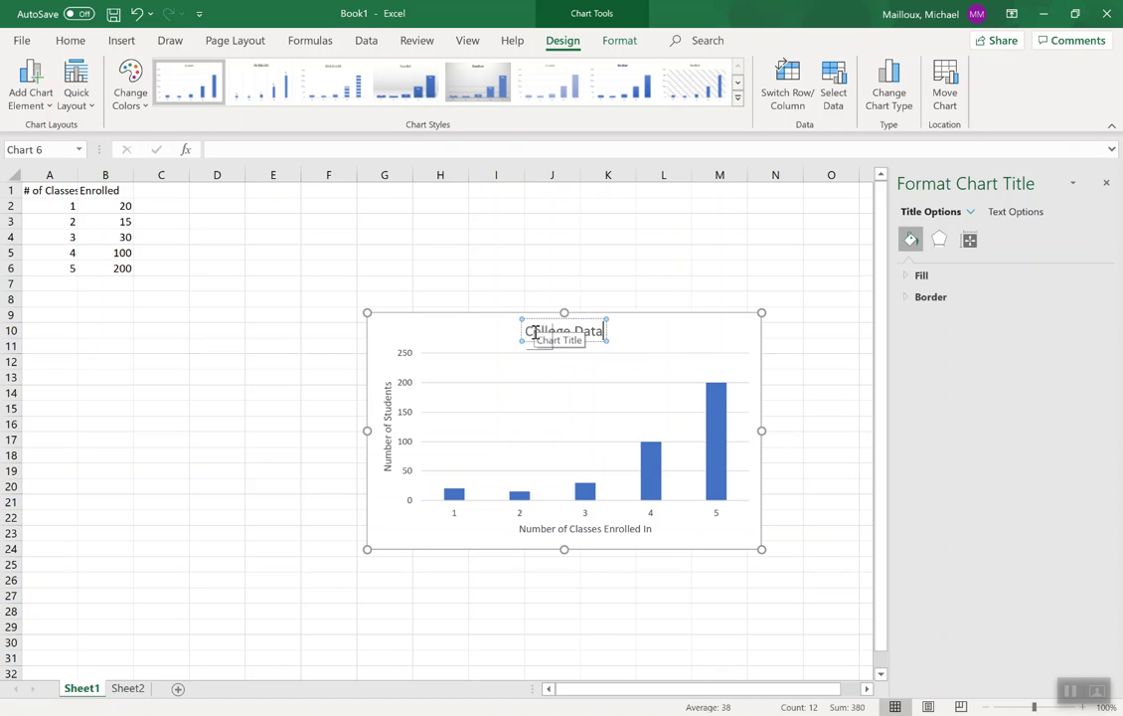
click(671, 336)
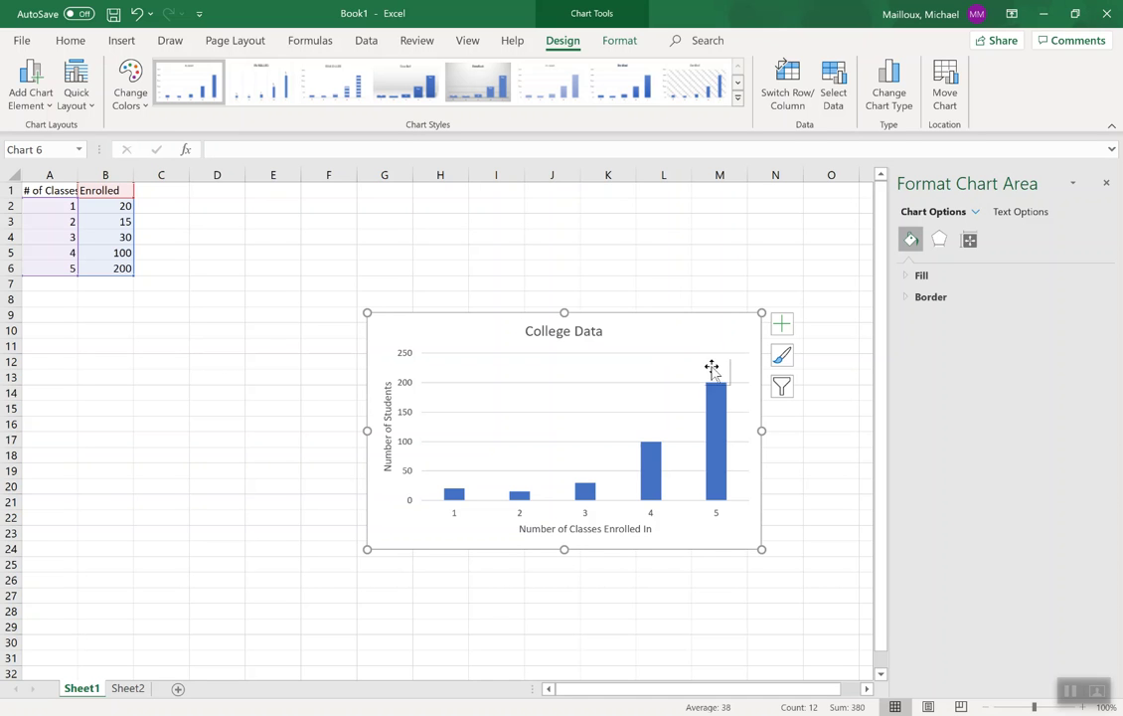
Step: Set the gap width of the Enrolled columns to 0% to remove the spaces between the bars
mouse_move(719, 407)
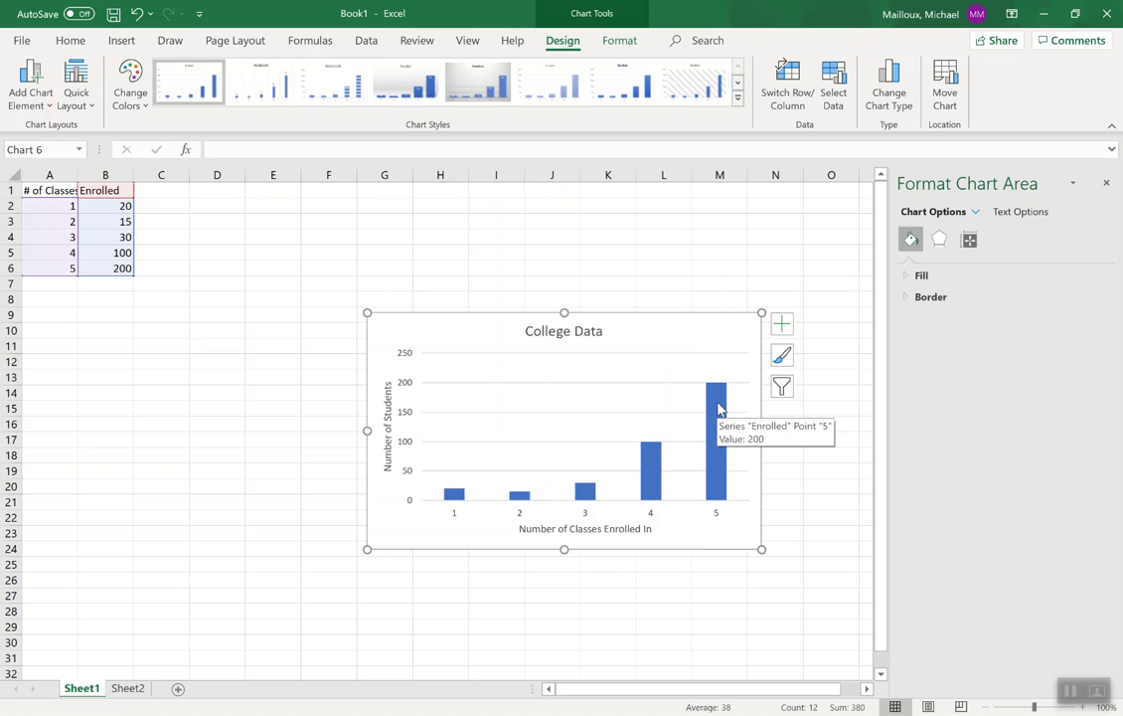
click(720, 407)
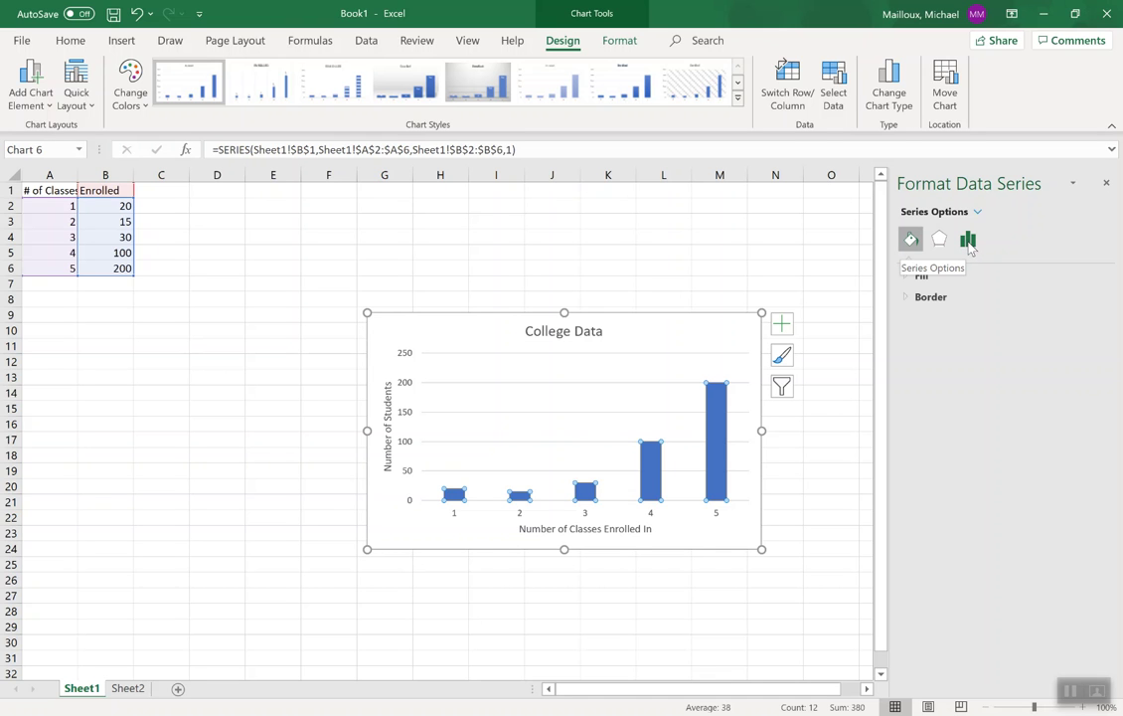
click(969, 247)
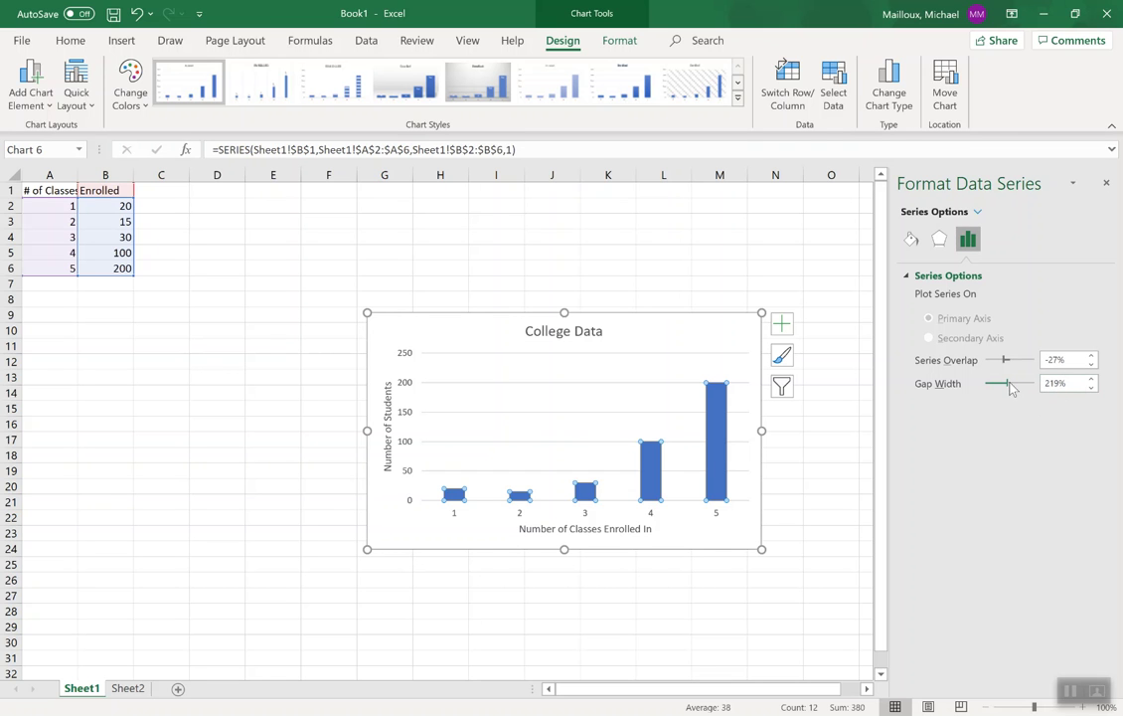
drag(1008, 389, 977, 392)
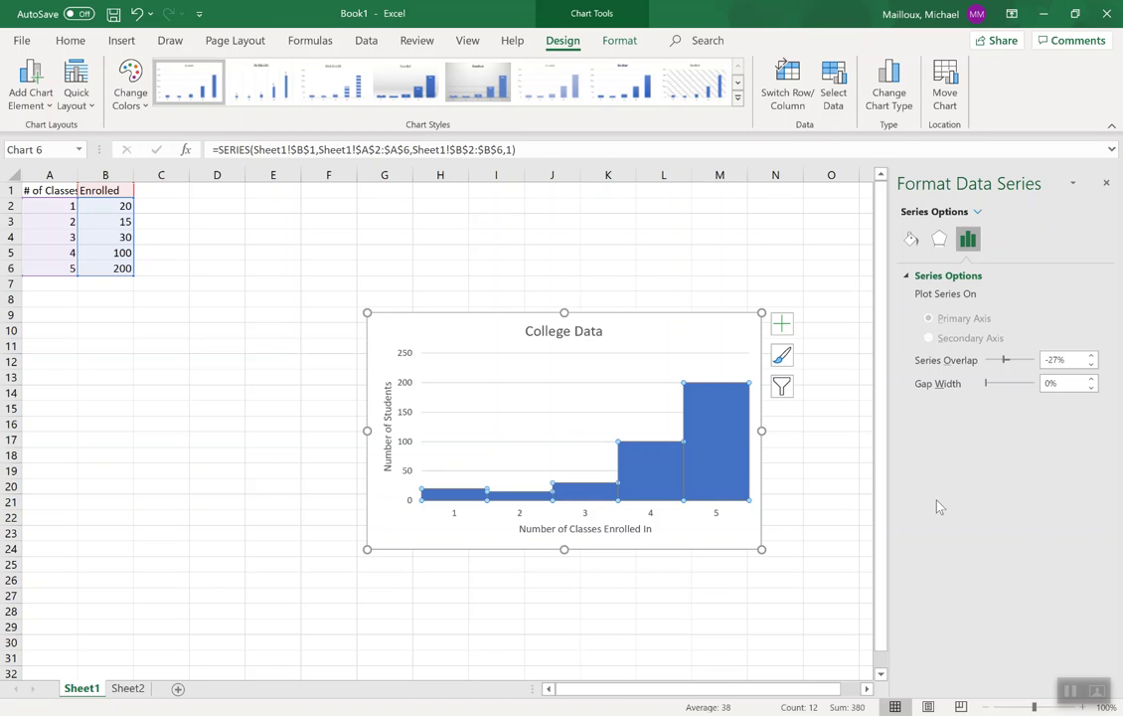
click(649, 330)
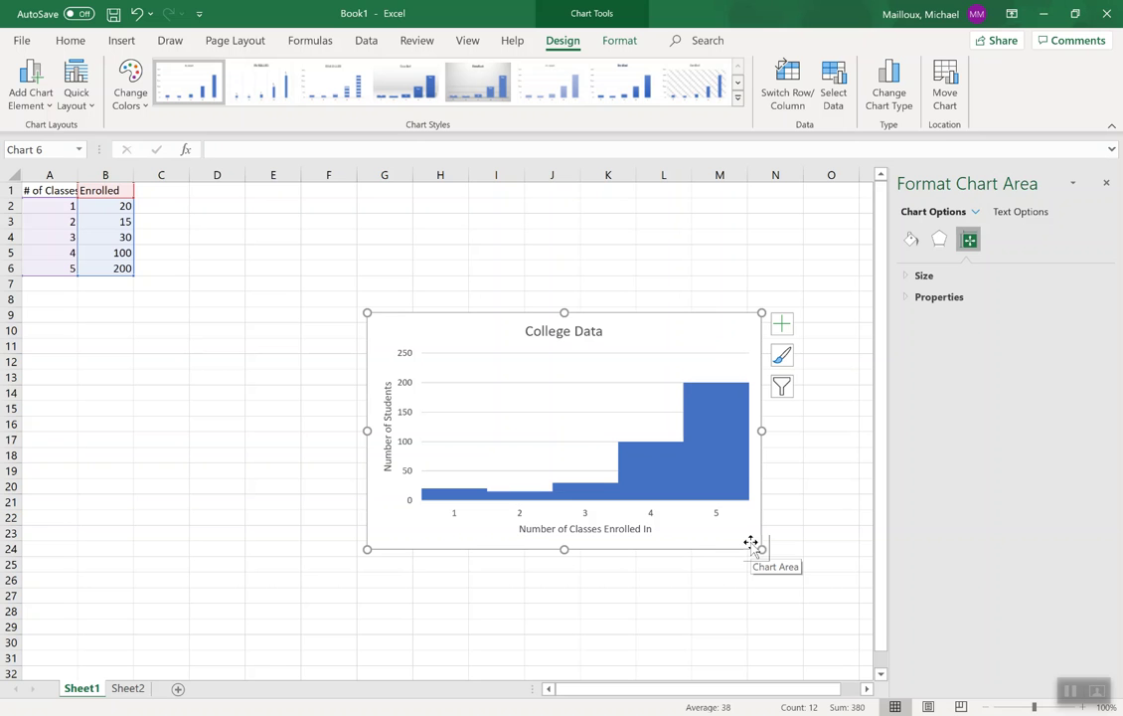
Step: Switch to Sheet2, close the Format Shape pane and look through the list of presidents and ages
click(126, 694)
click(323, 347)
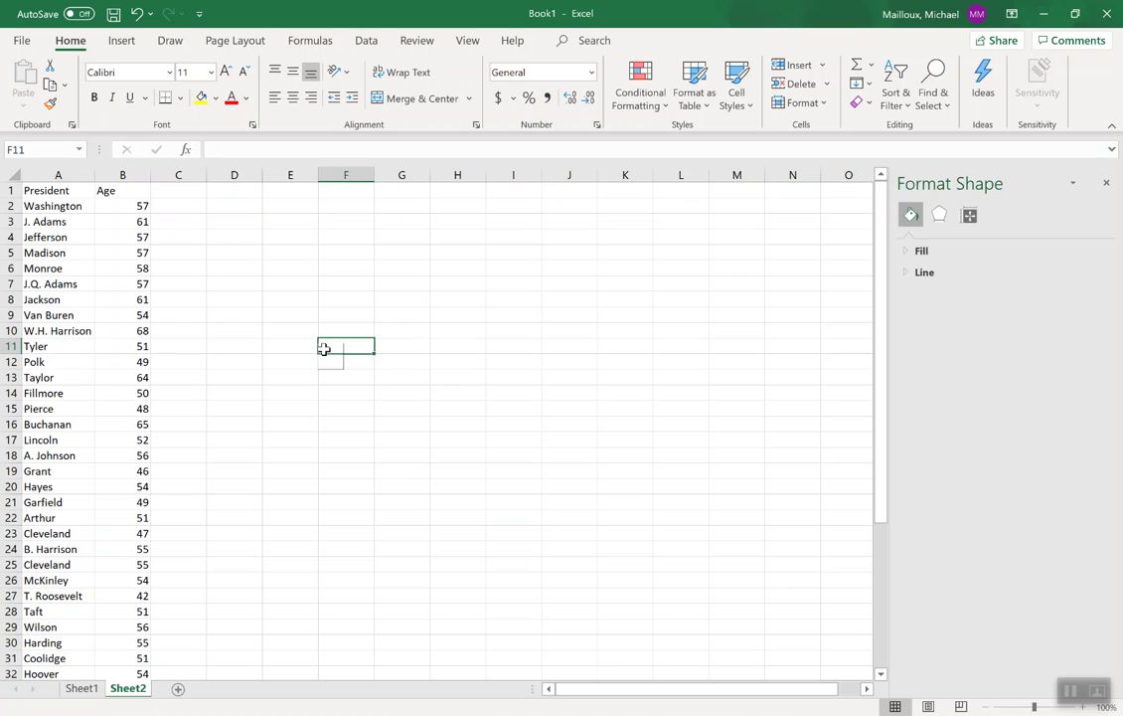
click(1107, 184)
drag(1117, 252, 1121, 429)
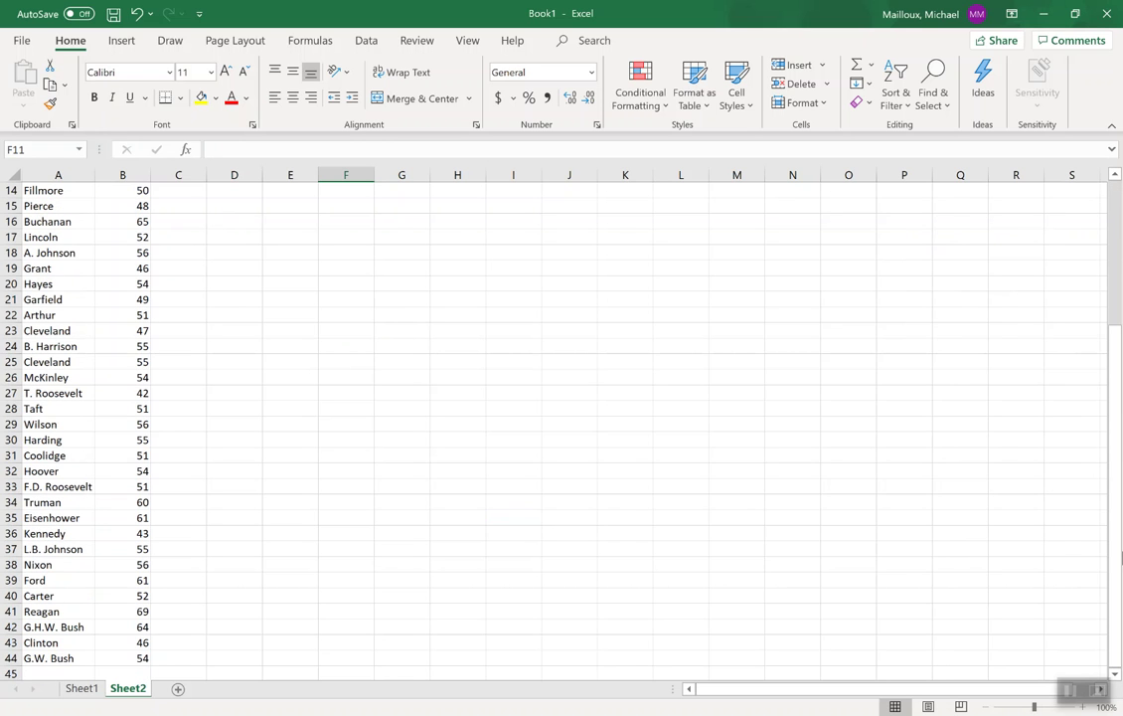
drag(1121, 560, 1120, 415)
click(392, 305)
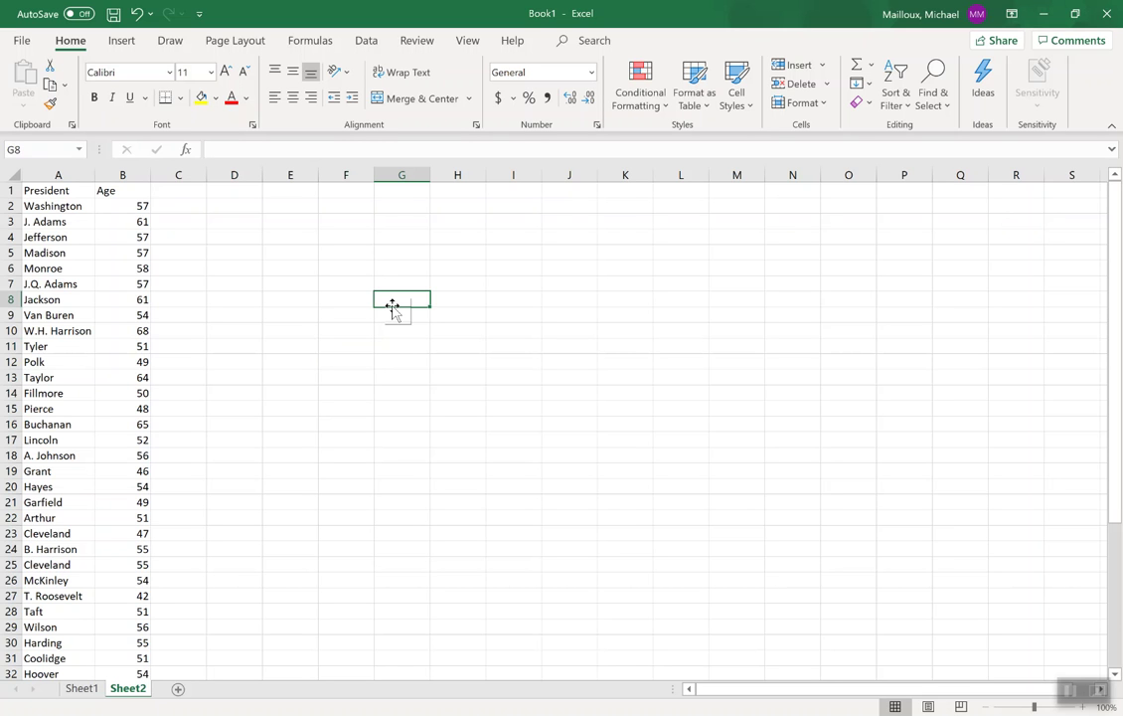
drag(392, 308, 275, 296)
Step: Sort the Age column from smallest to largest, expanding the selection so the president names move along
click(127, 178)
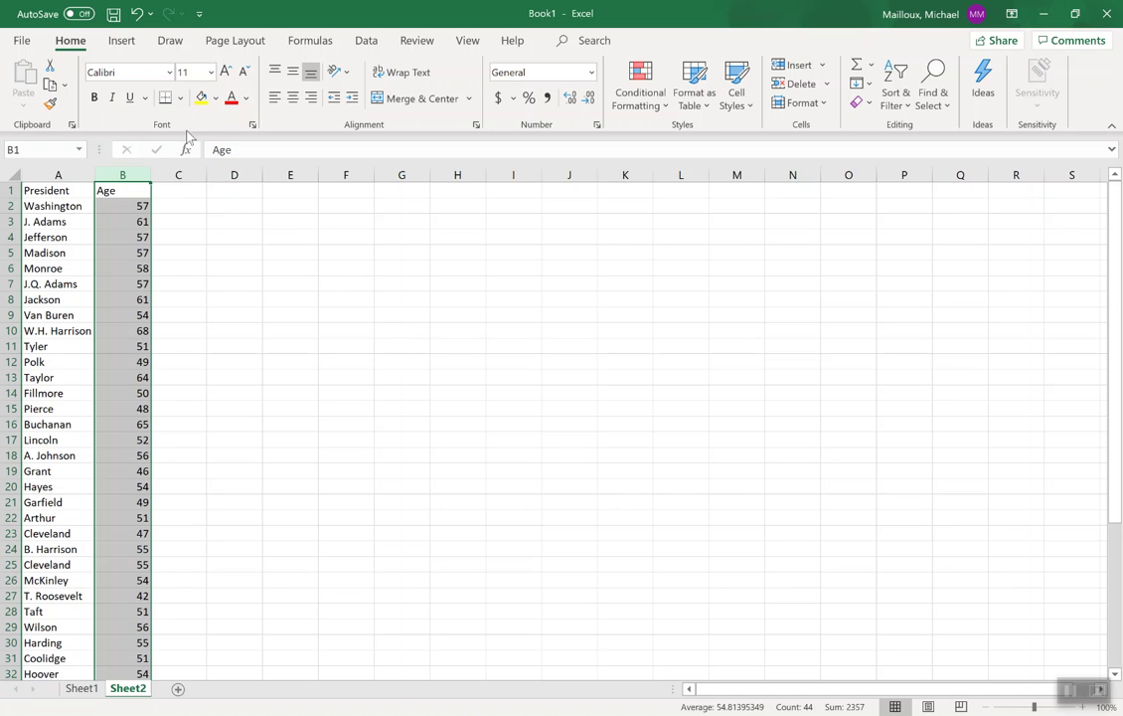
click(368, 44)
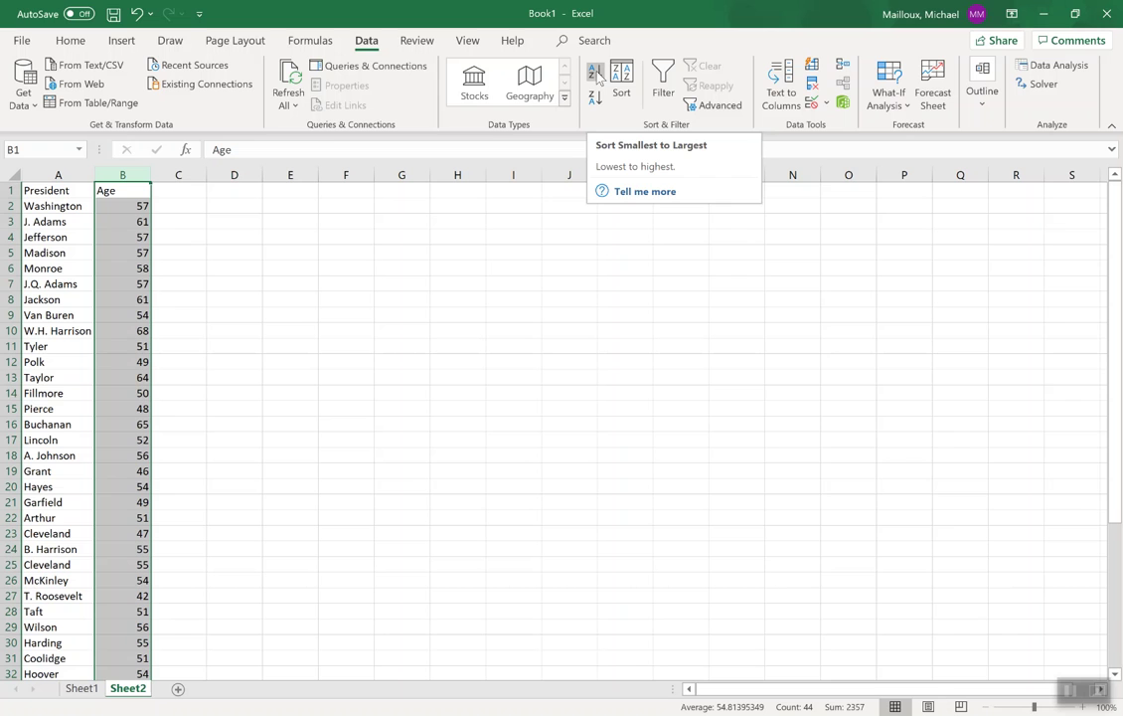
click(595, 74)
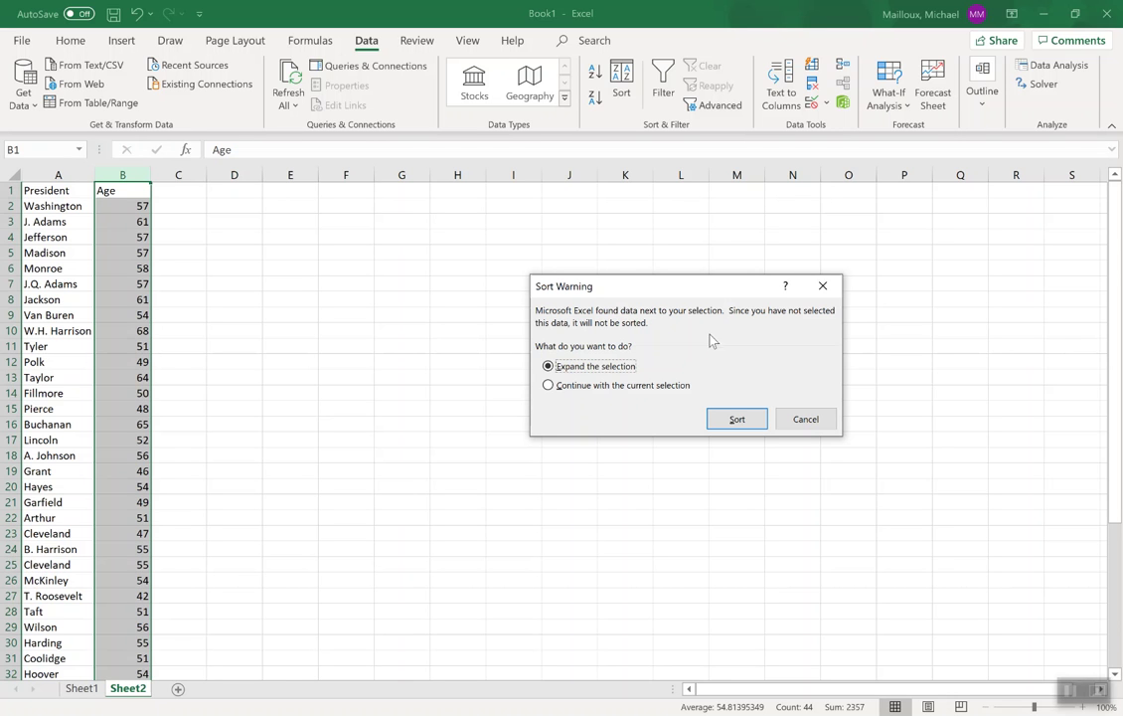
click(743, 425)
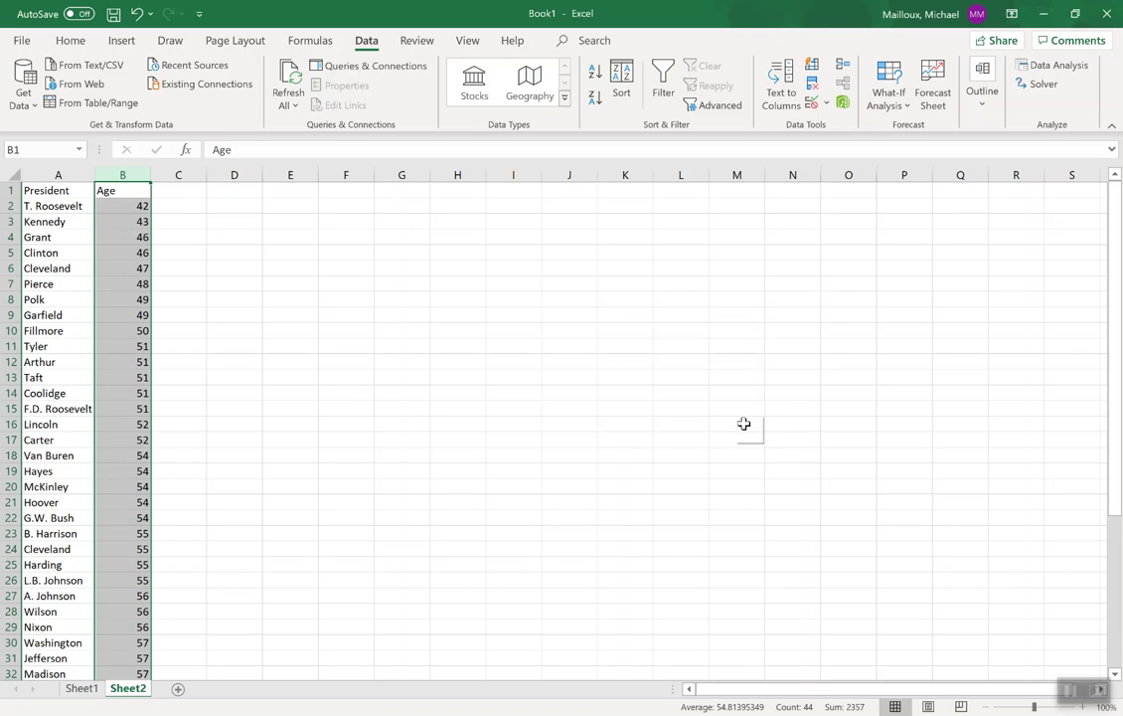
click(335, 271)
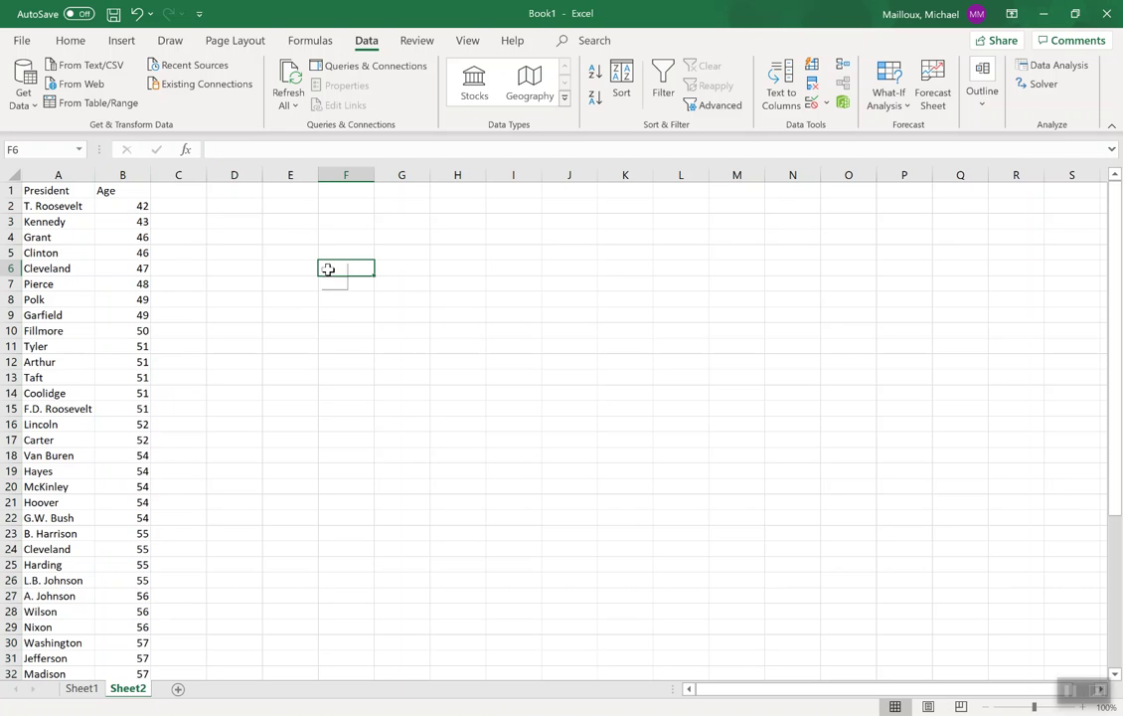
Step: Enter the header "Age" in cell D1 of Sheet2
click(233, 192)
text(Age)
key(Return)
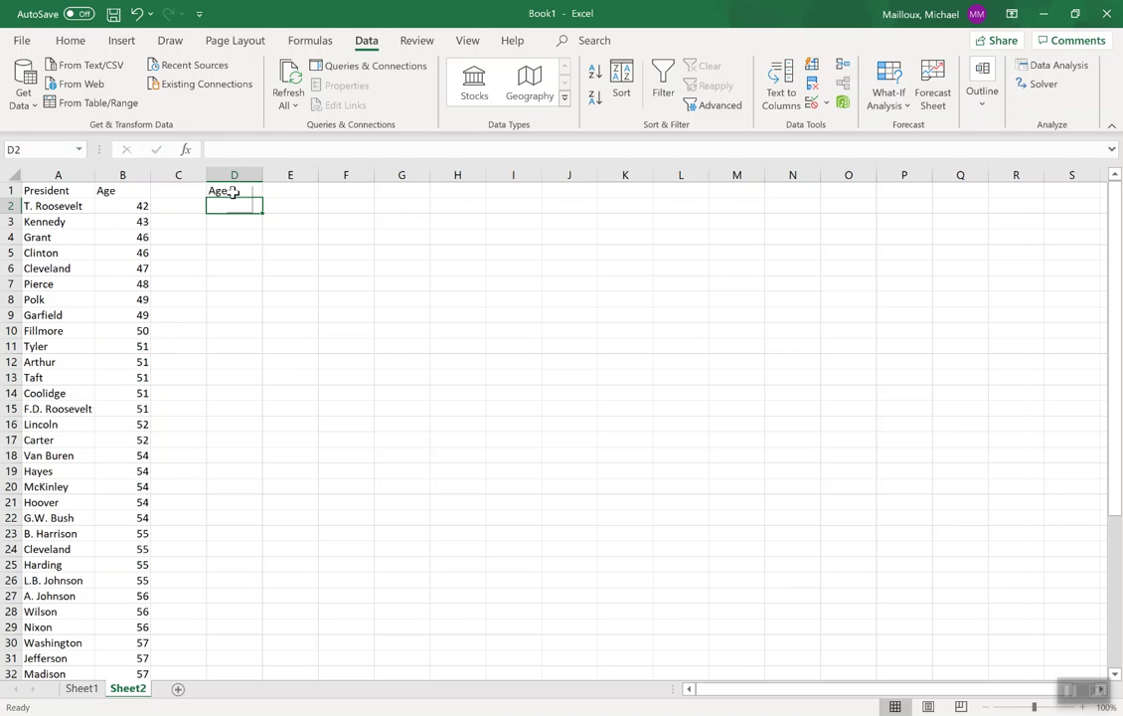
Step: Enter the age classes [40,45), [45,50), [50,55), [55,60), [60,65) and [65,70) in cells D2 to D7
text([)
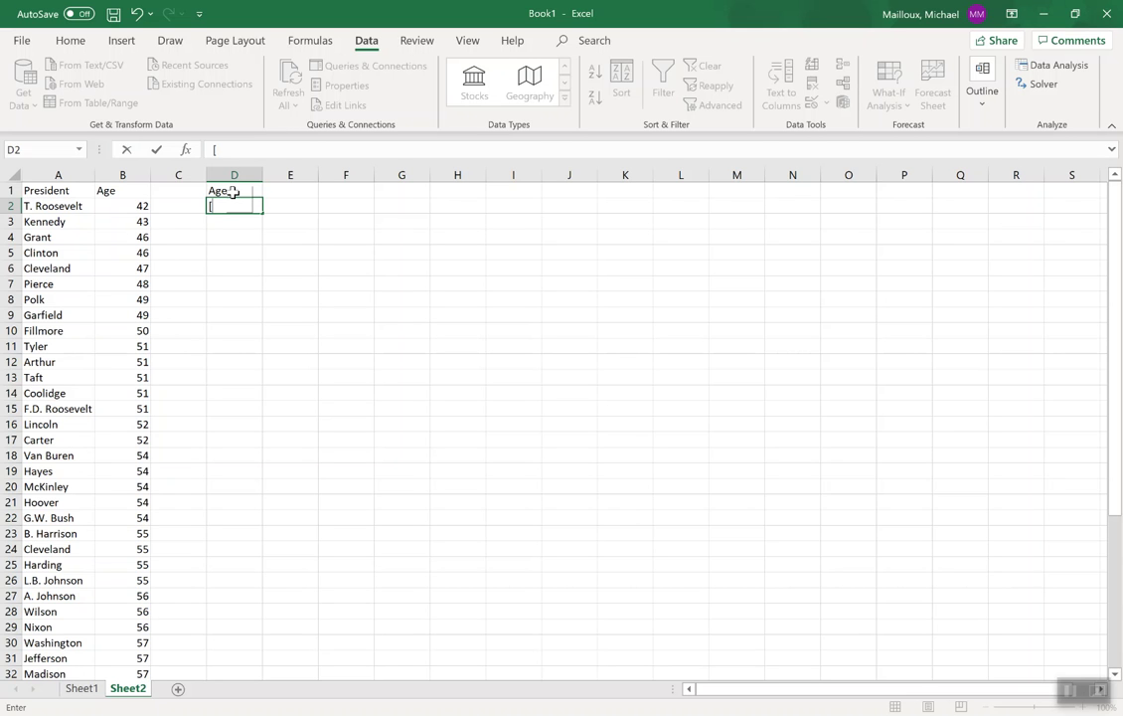
text(40,)
text(45)
key(Return)
text([46)
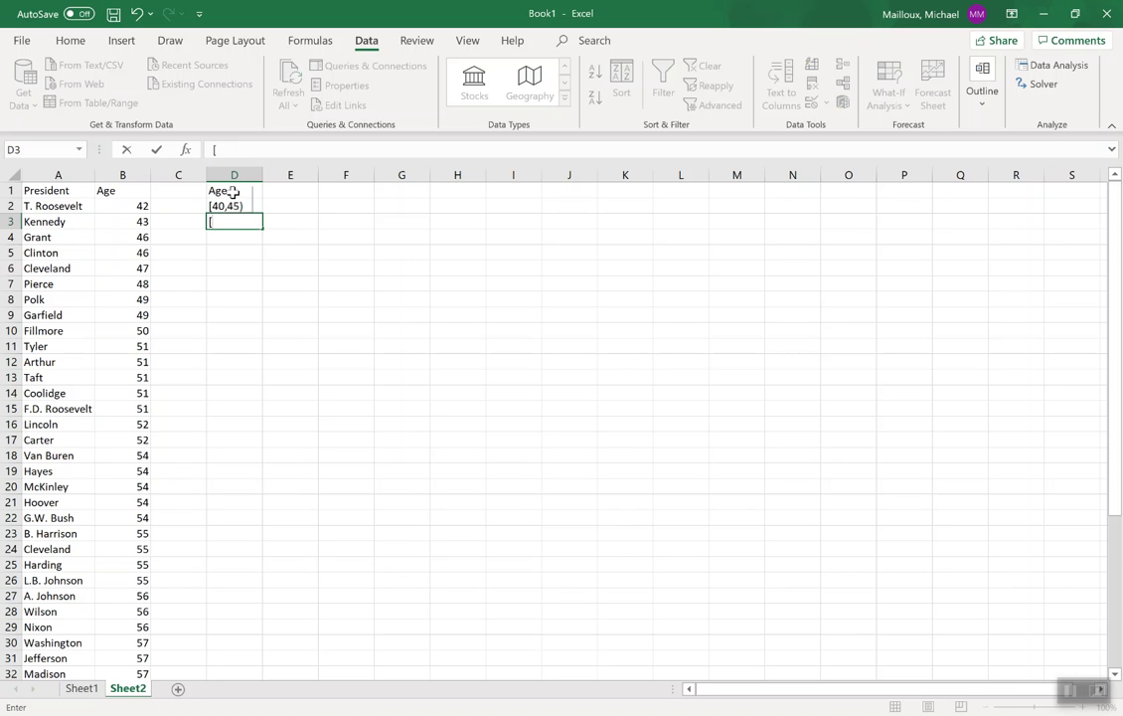
key(BackSpace)
key(BackSpace)
key(BackSpace)
text([45,50))
key(Return)
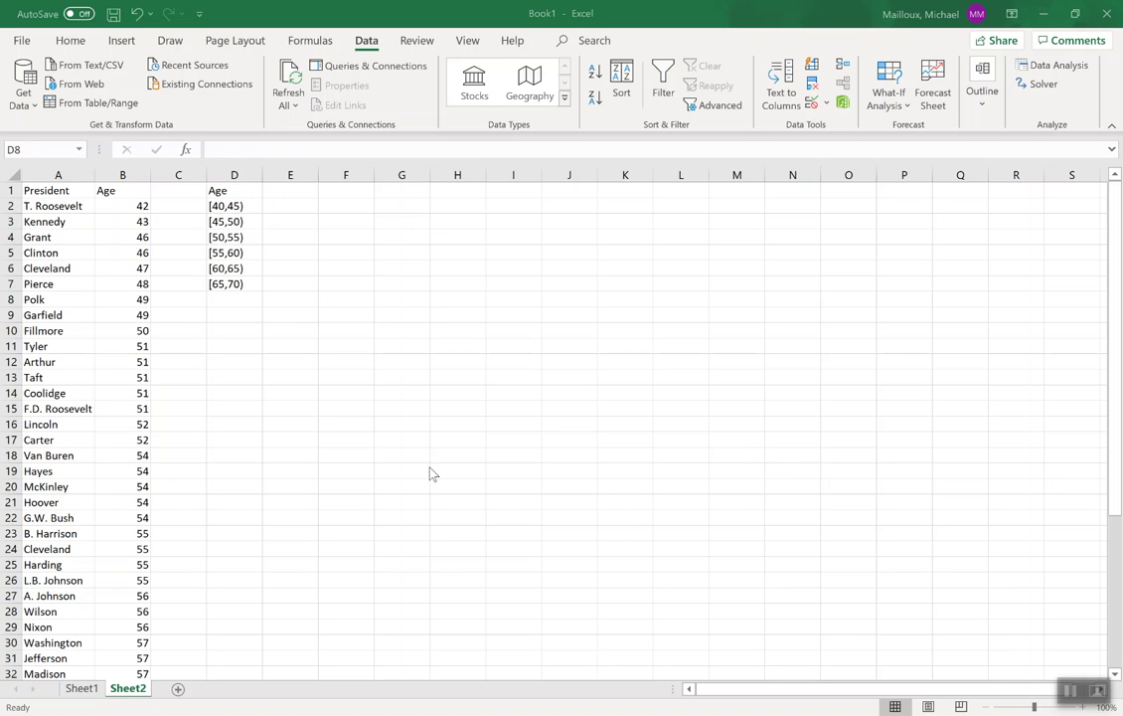
Step: Enter the header "Freq." in E1 and the class frequencies 2, 6, 13, 12, 7 and 3 in E2 to E7
double_click(291, 191)
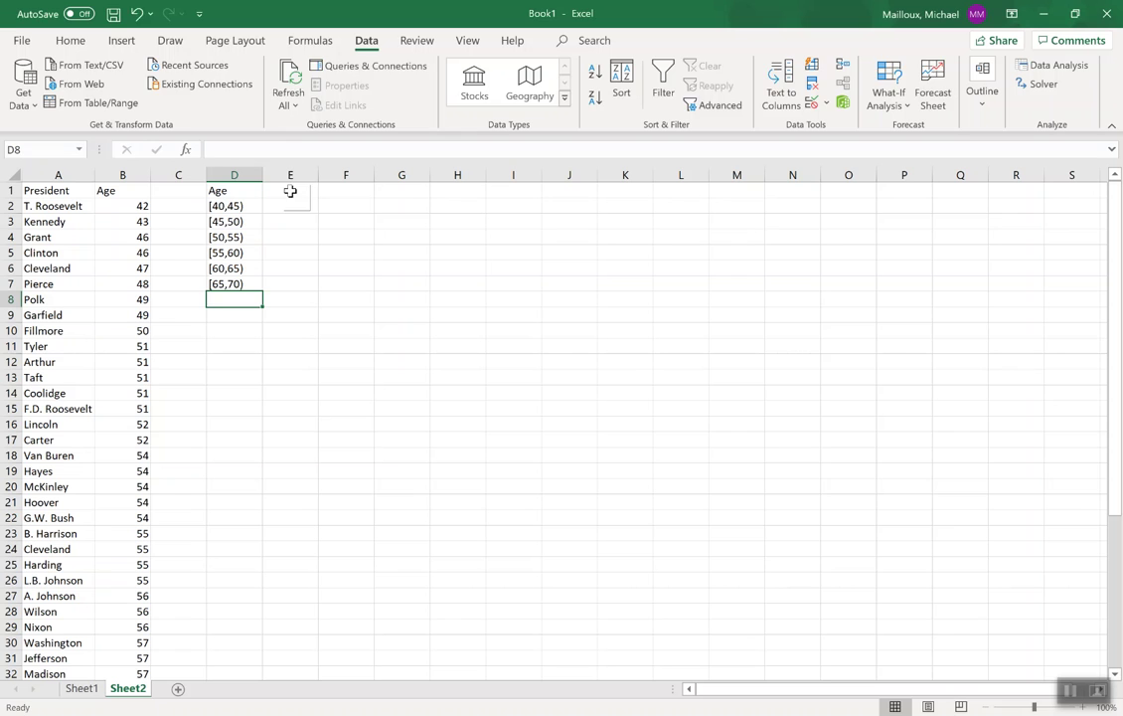
text(Frrq)
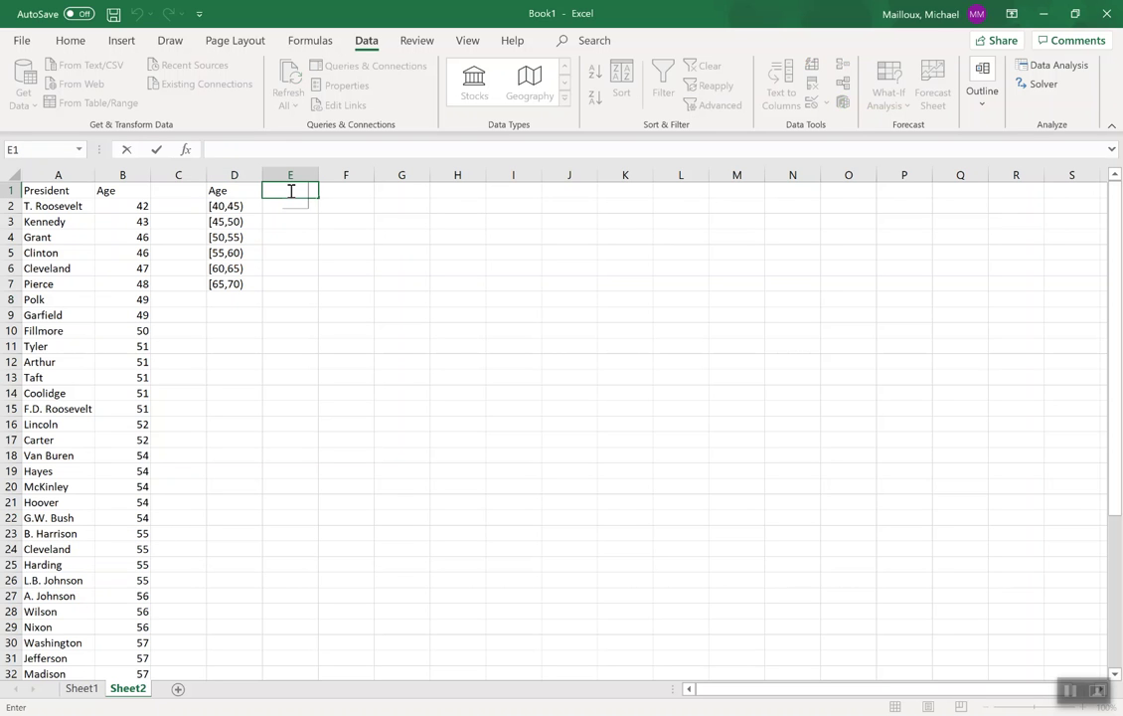
key(BackSpace)
key(BackSpace)
text(eq.)
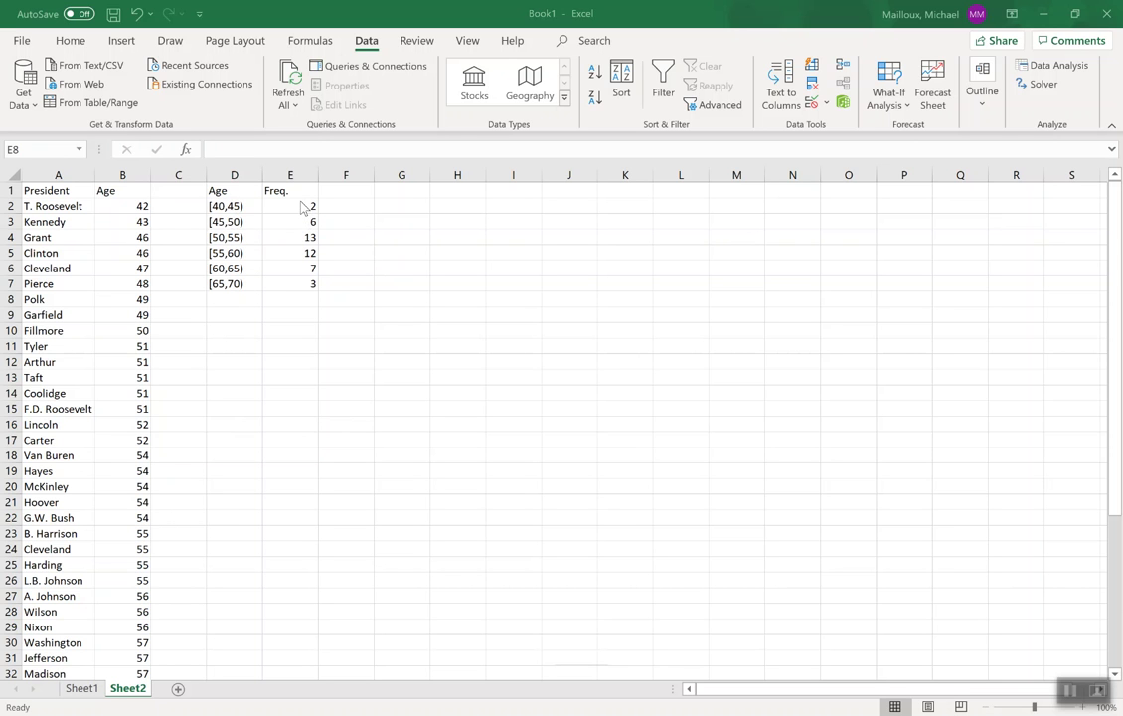
Step: Insert a clustered column chart of the Age and Freq. table in D1:E7, using the single-series version
click(246, 191)
drag(246, 192, 281, 287)
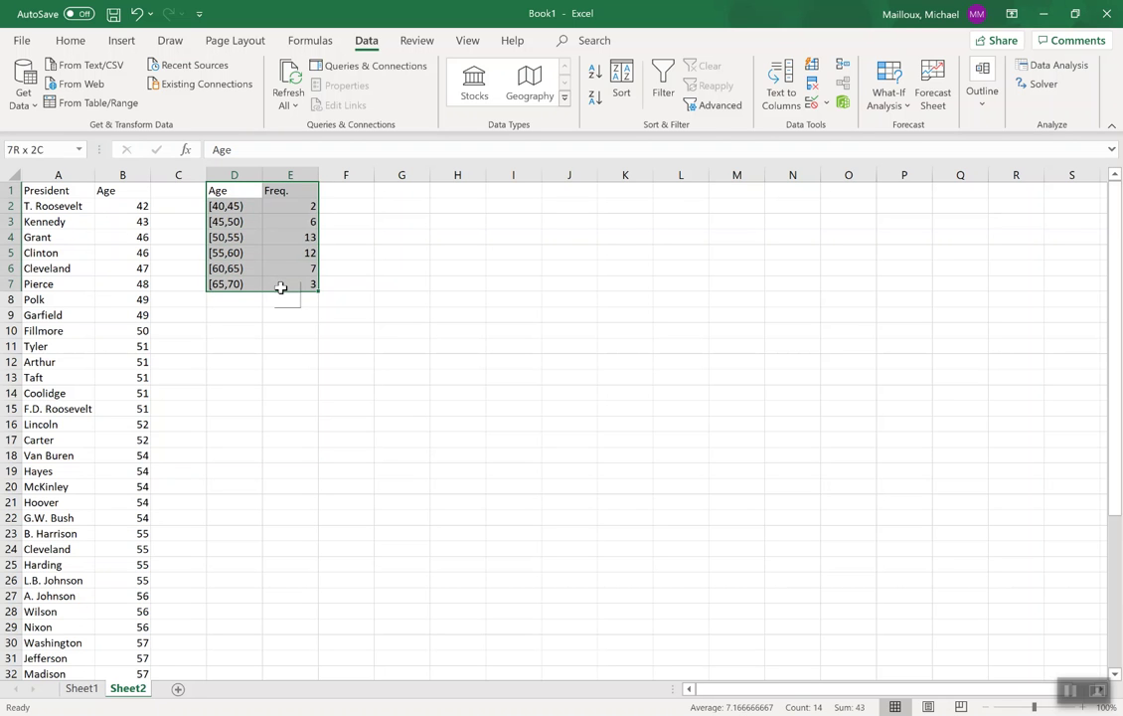
click(117, 41)
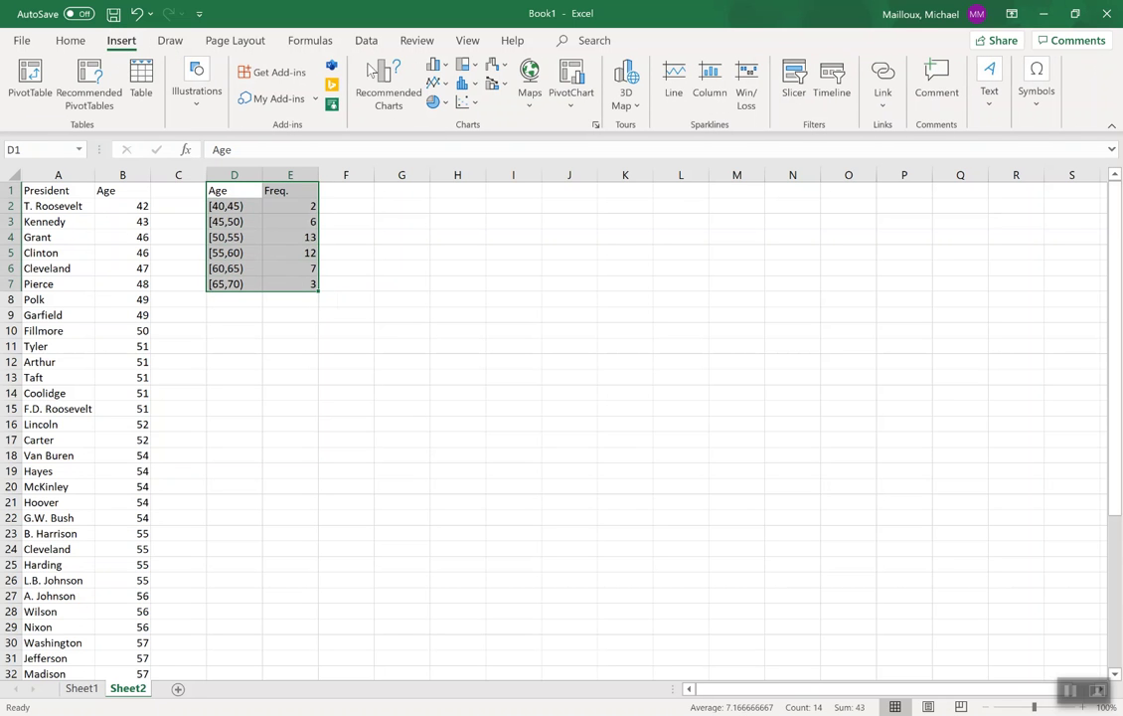
click(444, 66)
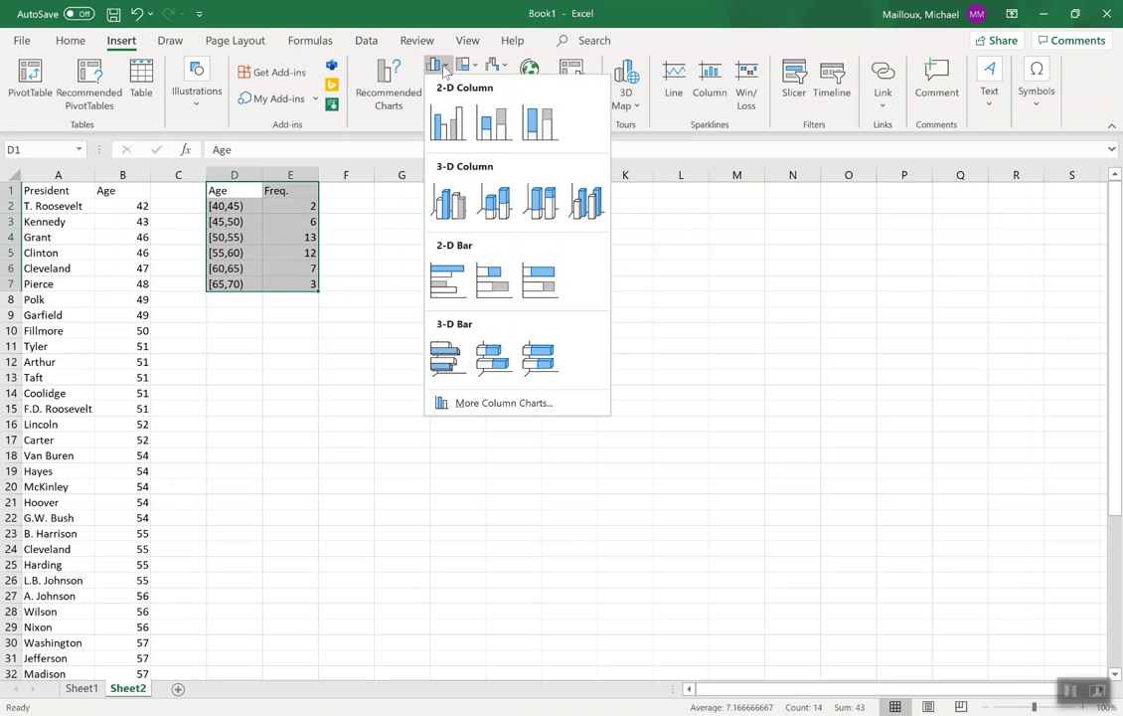
click(474, 403)
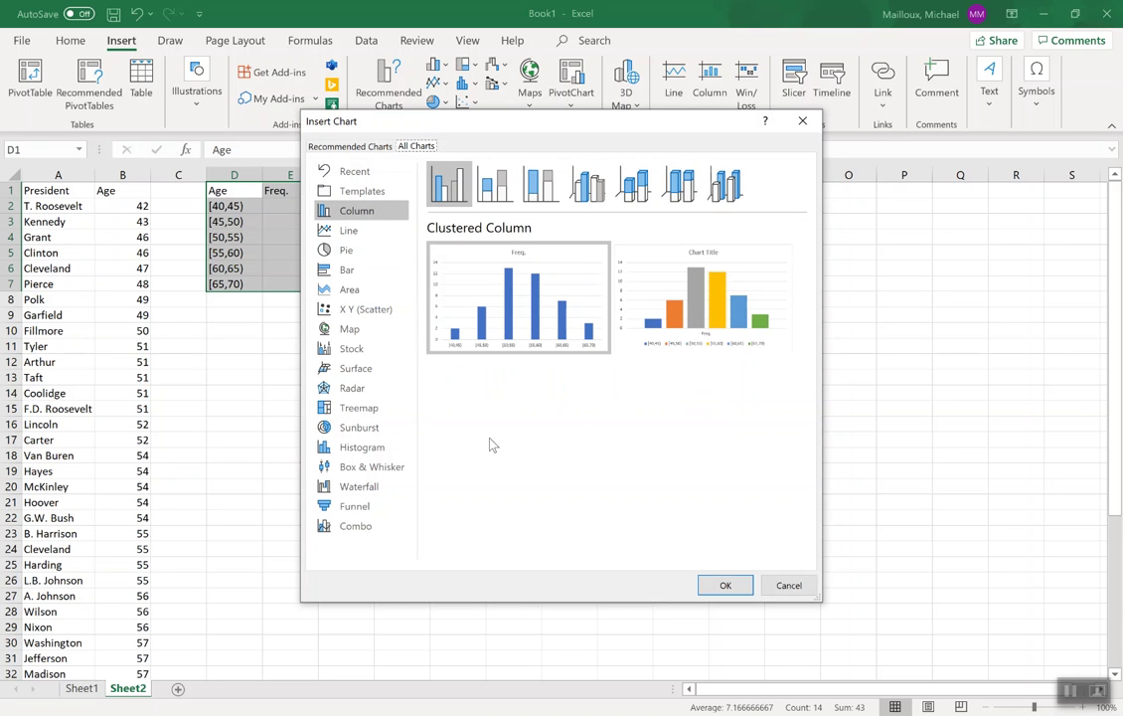
click(529, 320)
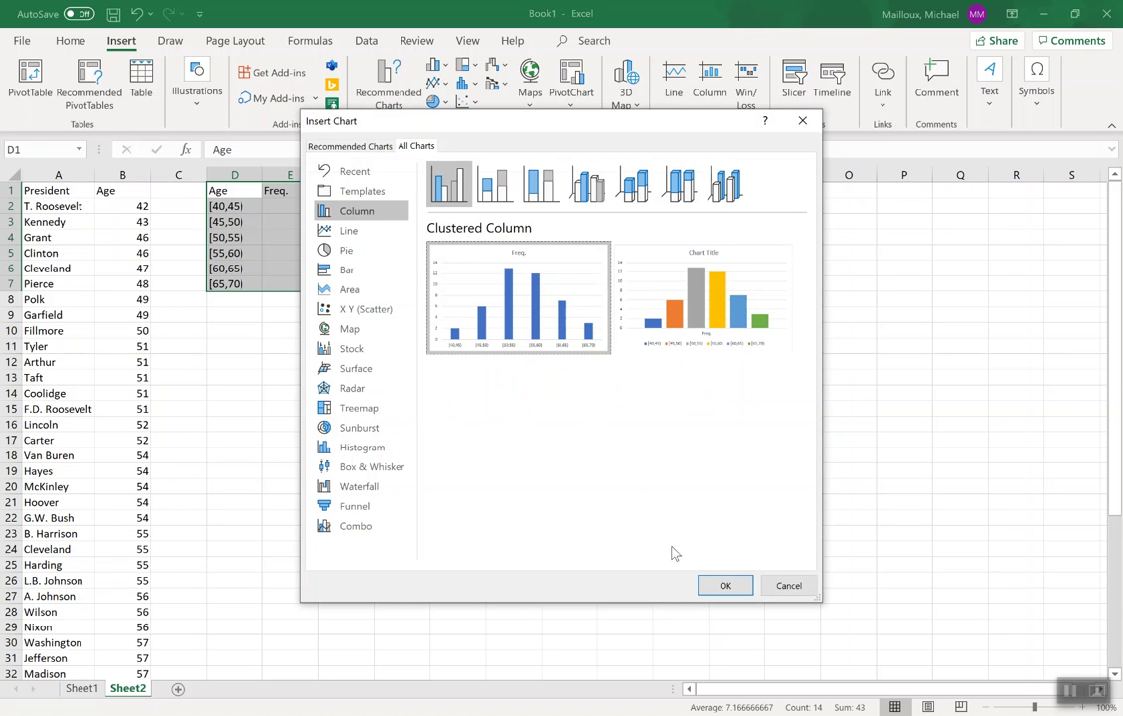
click(720, 586)
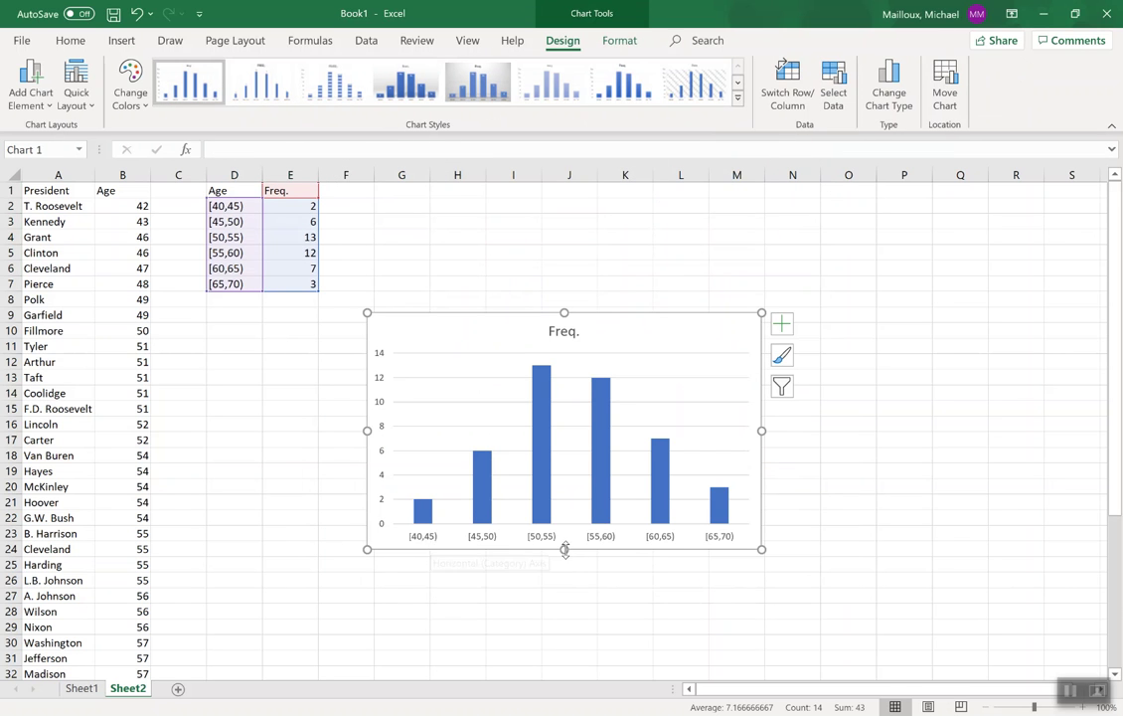
Step: Add axis titles to the chart and name the horizontal axis "Age"
click(781, 323)
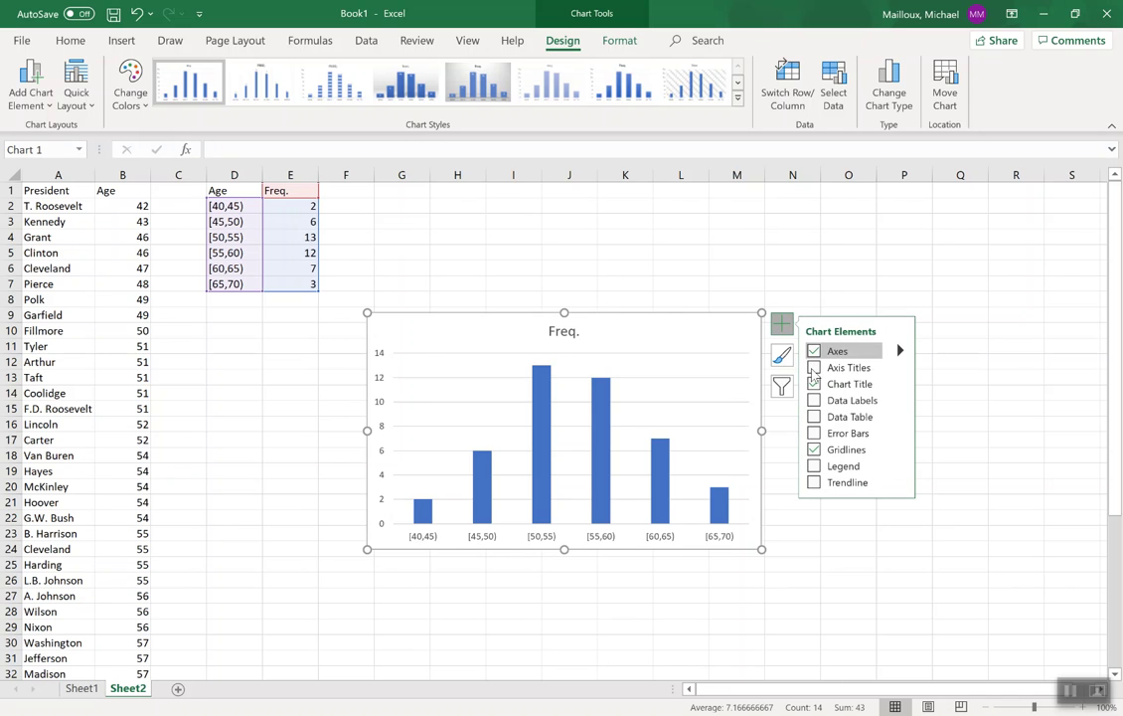
click(813, 368)
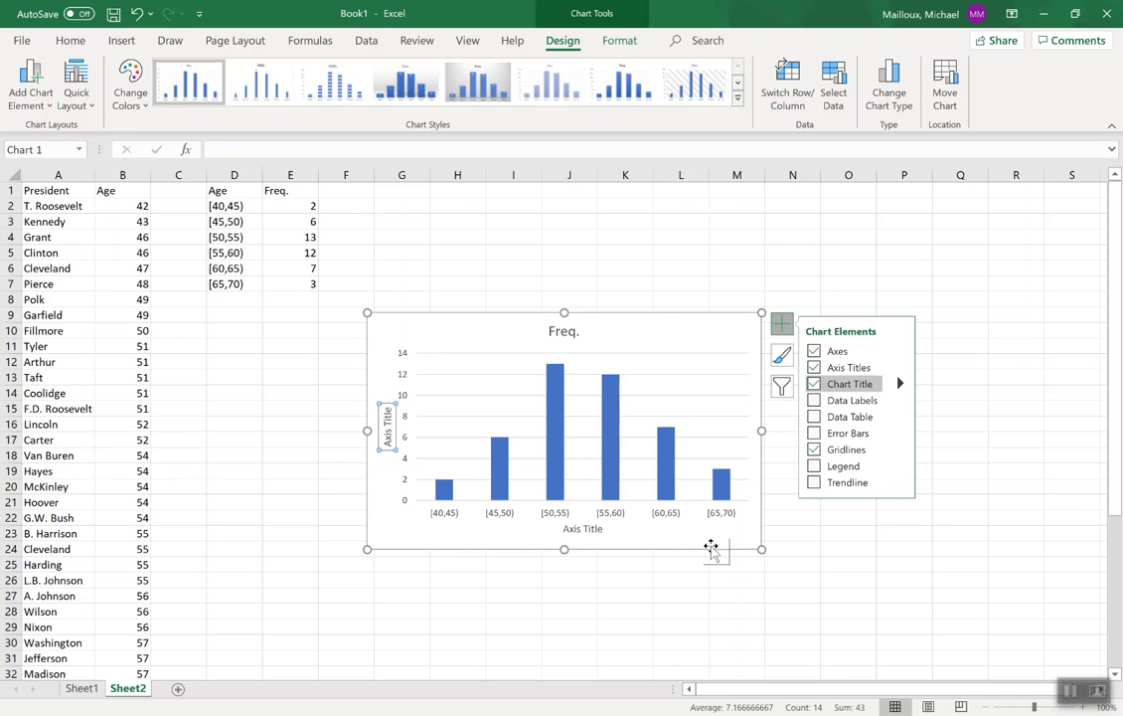
click(587, 528)
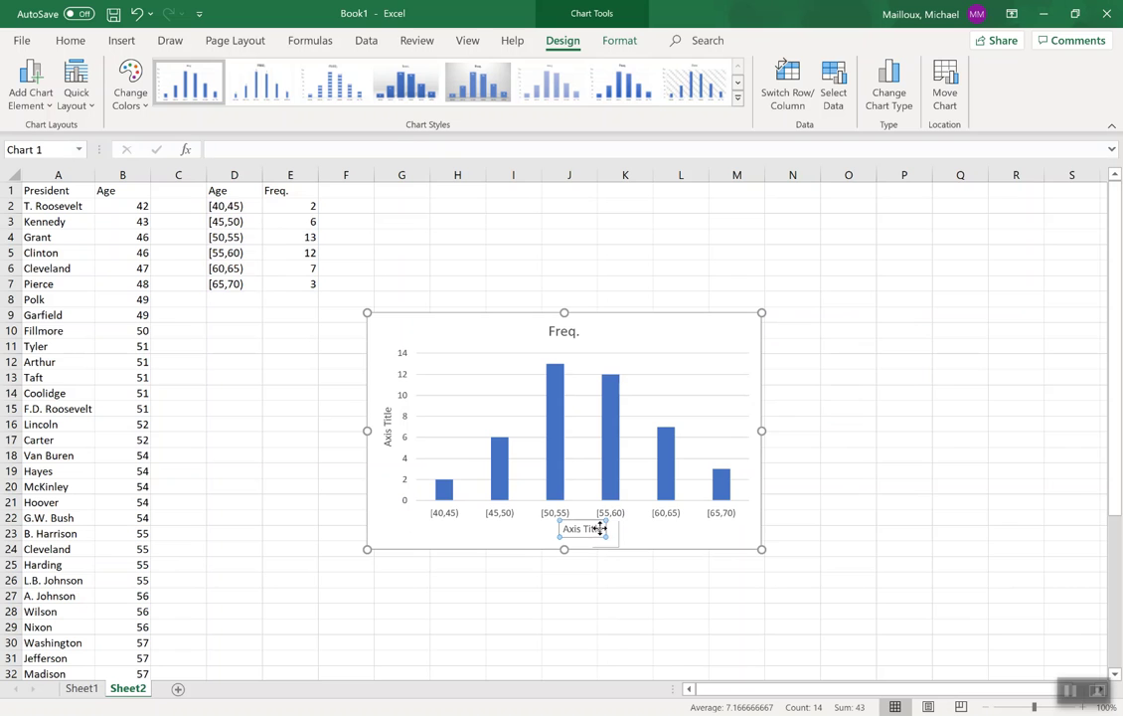
double_click(595, 528)
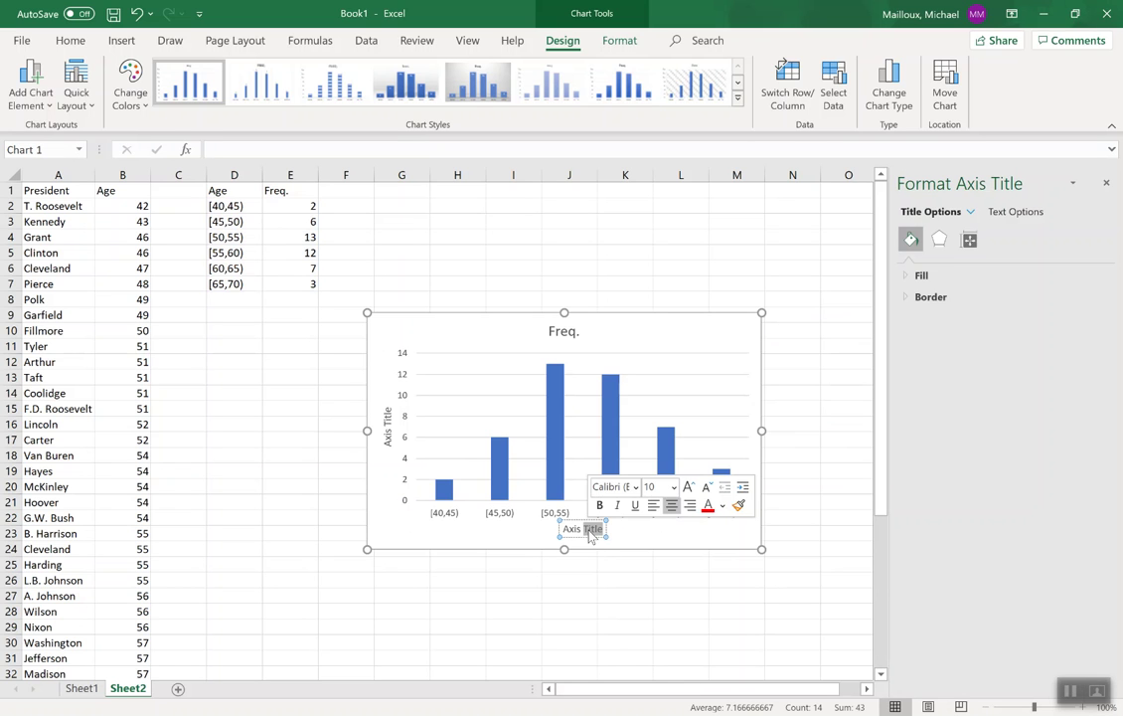
key(BackSpace)
key(BackSpace)
key(BackSpace)
key(BackSpace)
key(BackSpace)
key(BackSpace)
text(Ag)
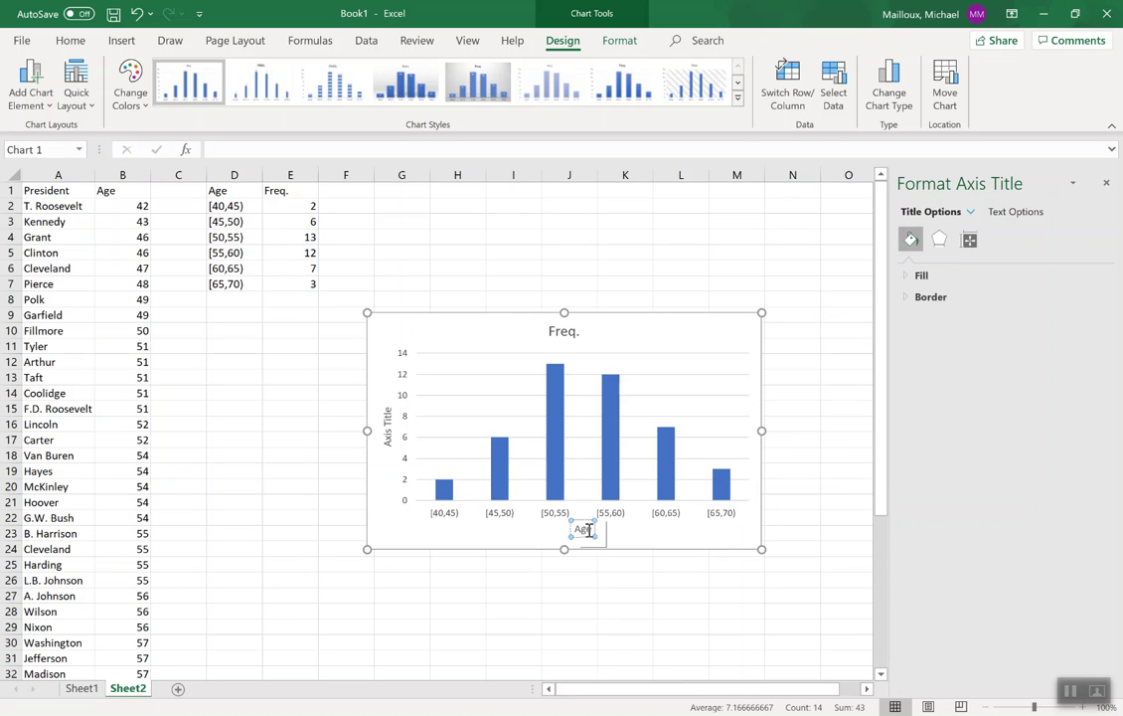
text(e)
Step: Change the vertical axis title of the chart to "Count"
double_click(388, 430)
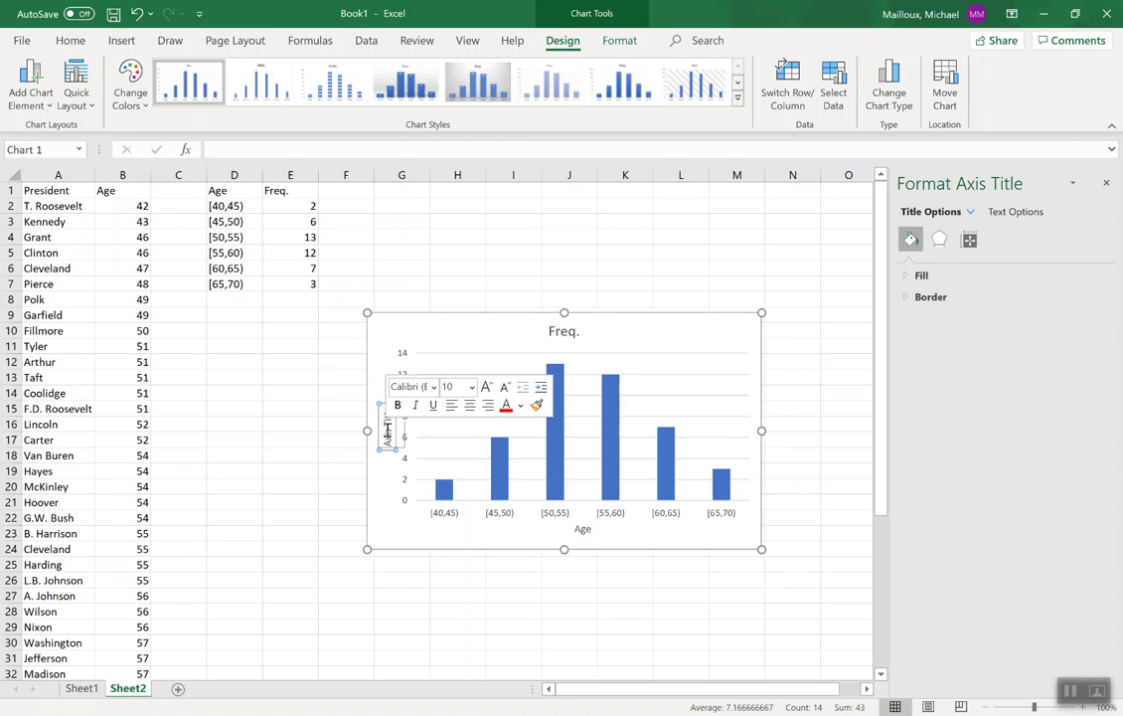
text(Freq)
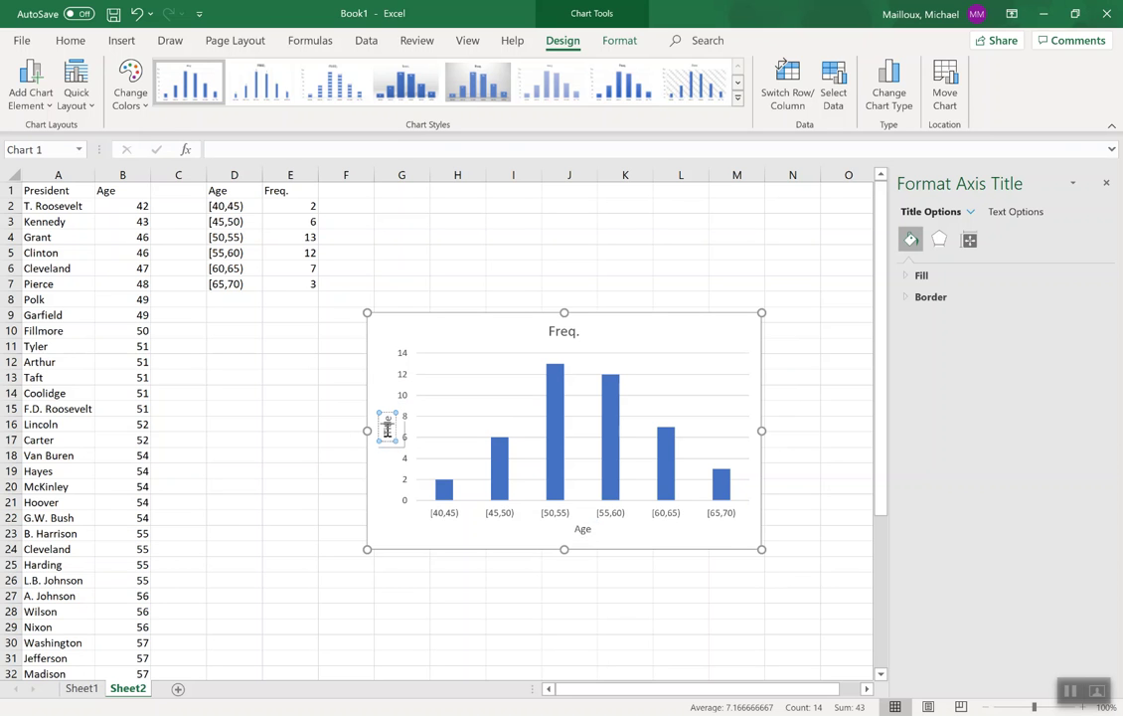
key(BackSpace)
key(BackSpace)
key(BackSpace)
key(BackSpace)
text(Count)
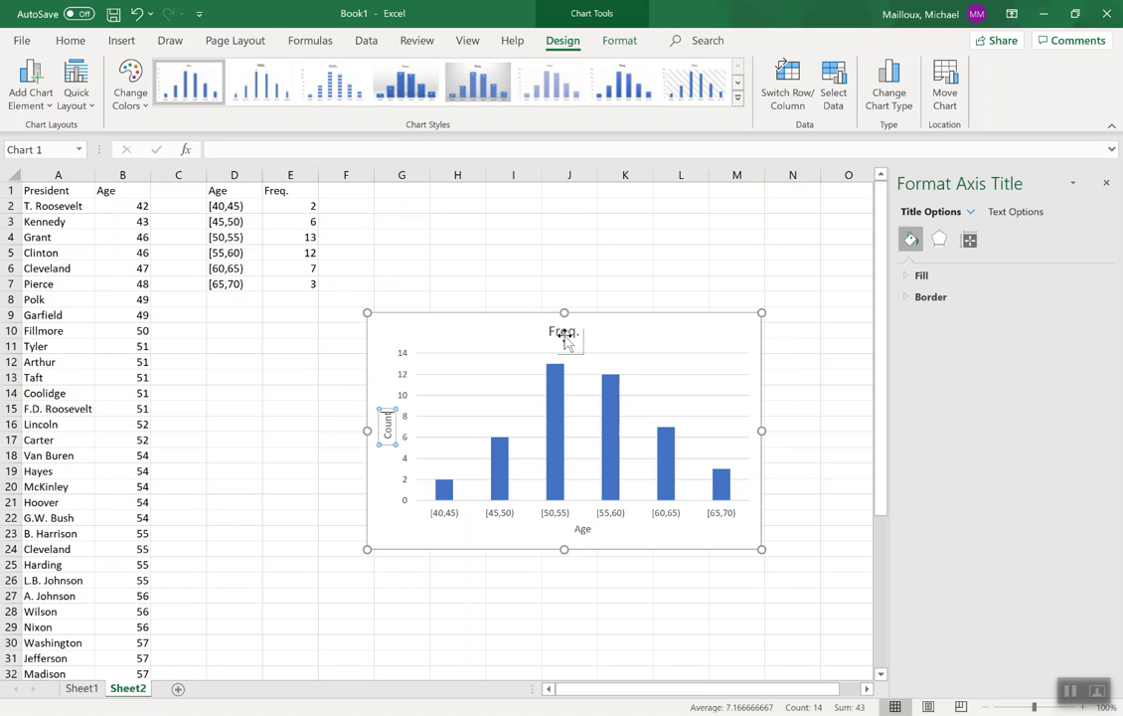
Step: Replace the chart title with "Ages At First Inagguration"
click(570, 332)
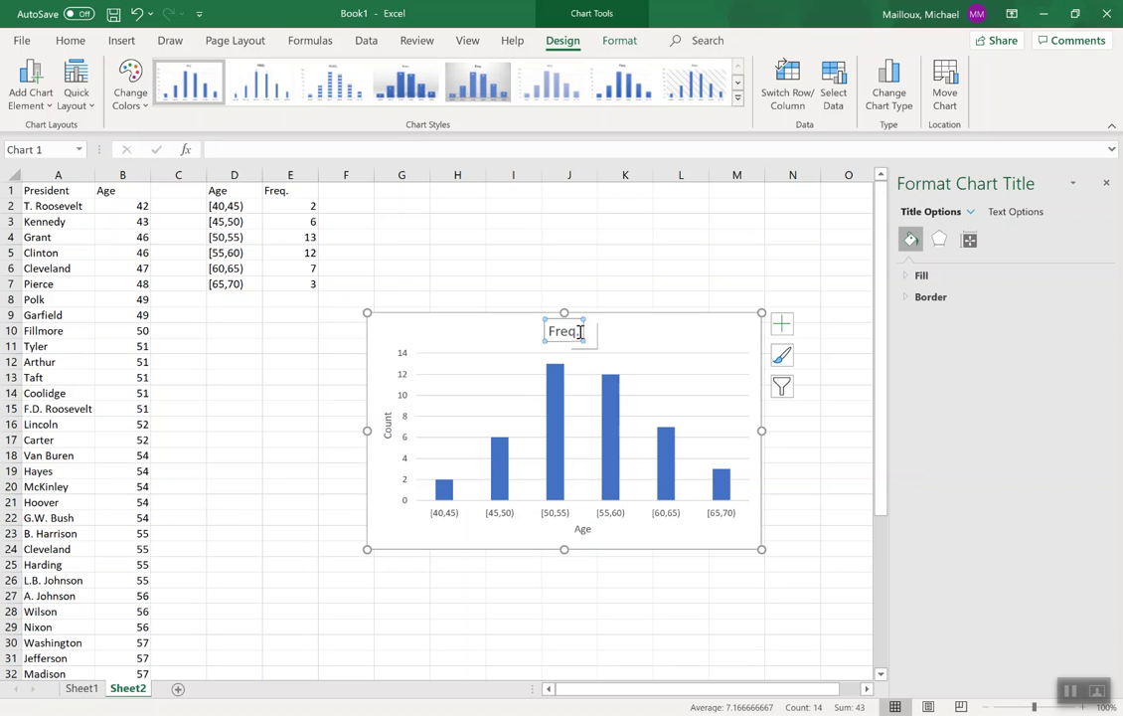
double_click(569, 331)
text(Ages At First Inauguration)
click(705, 331)
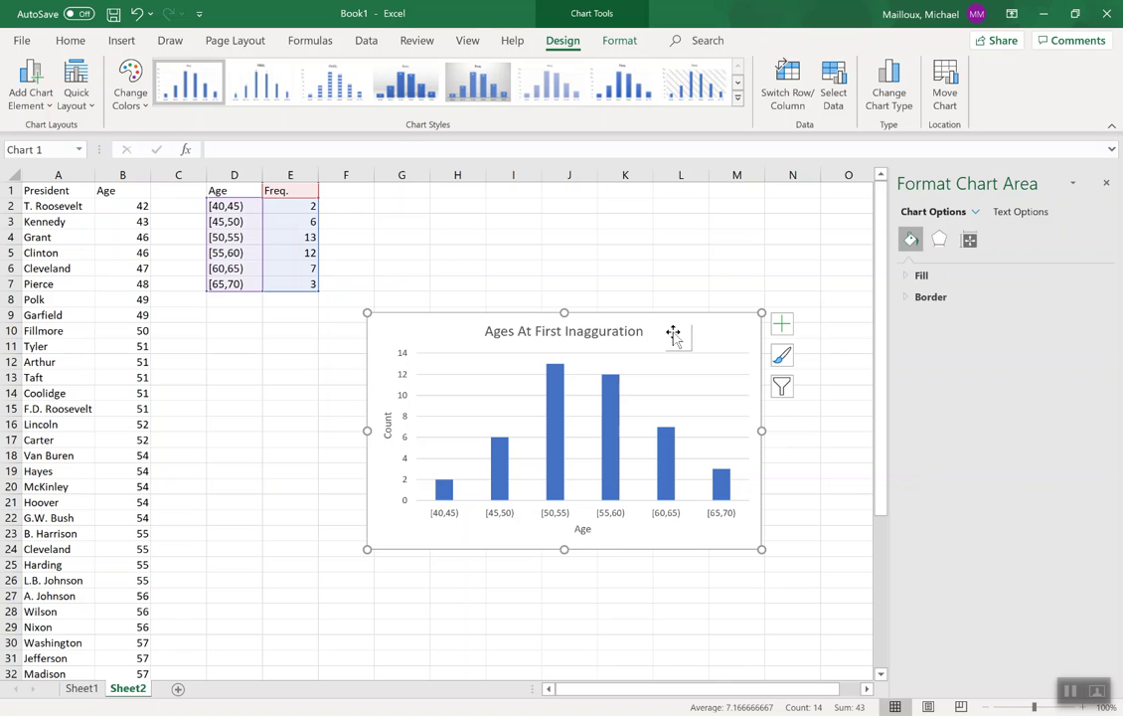
Step: Set the gap width of the Freq. columns to 0% so that the bars touch
click(610, 439)
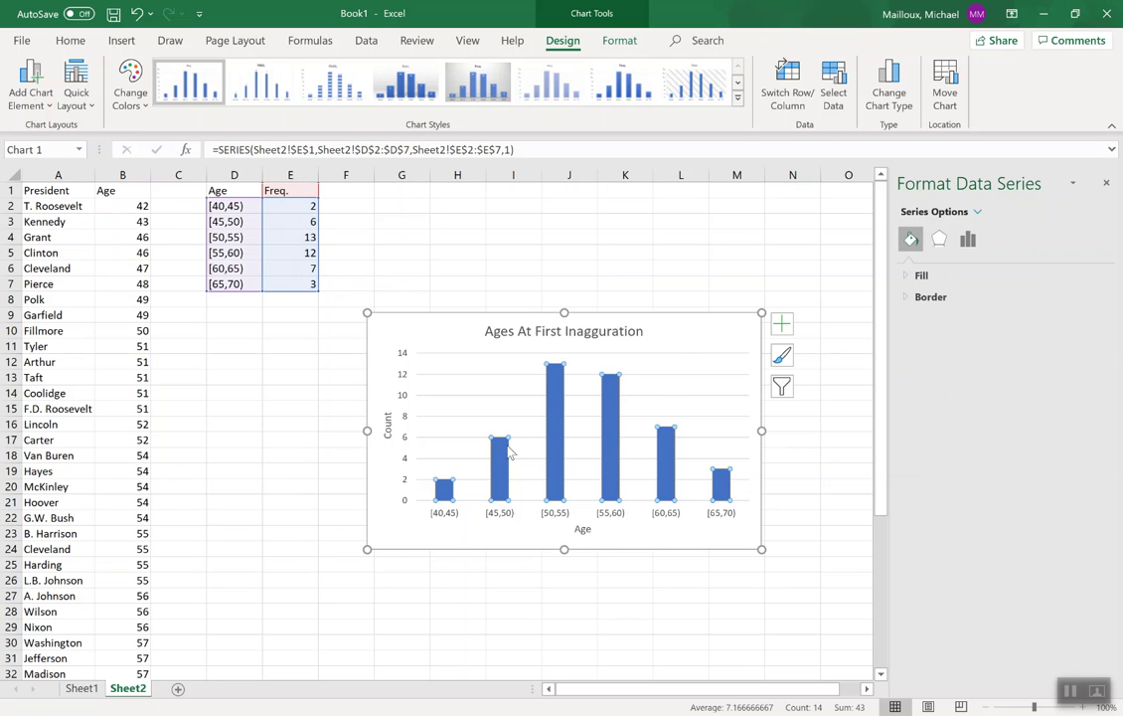
click(970, 245)
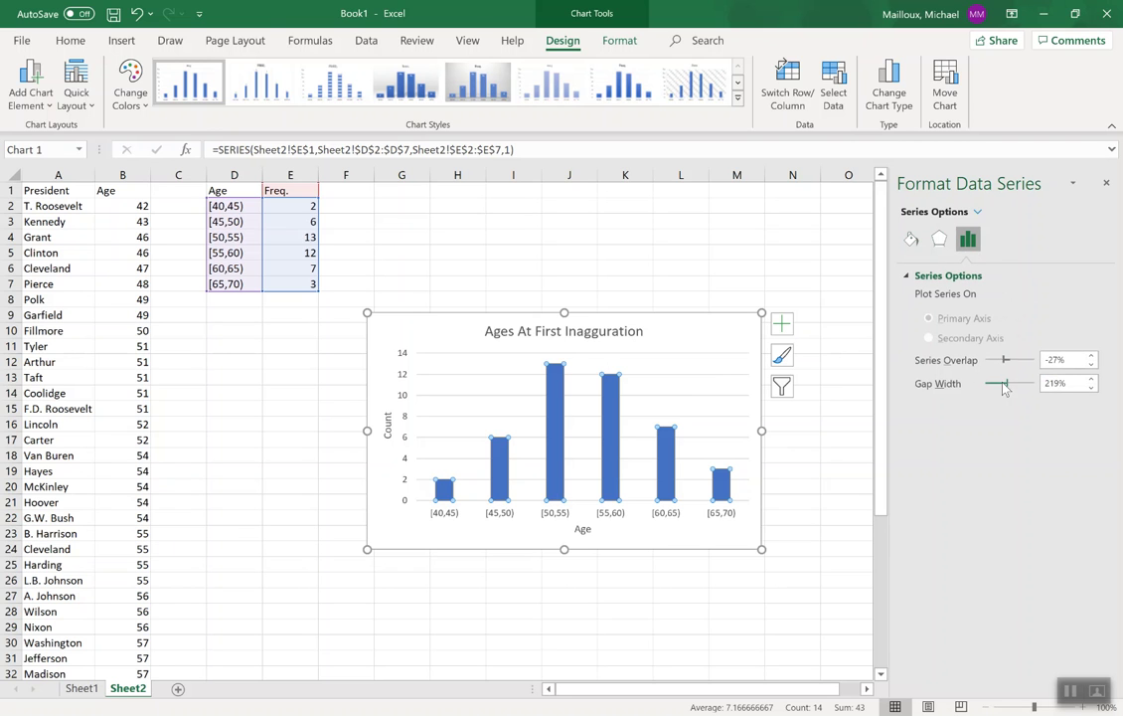
drag(1007, 385, 969, 388)
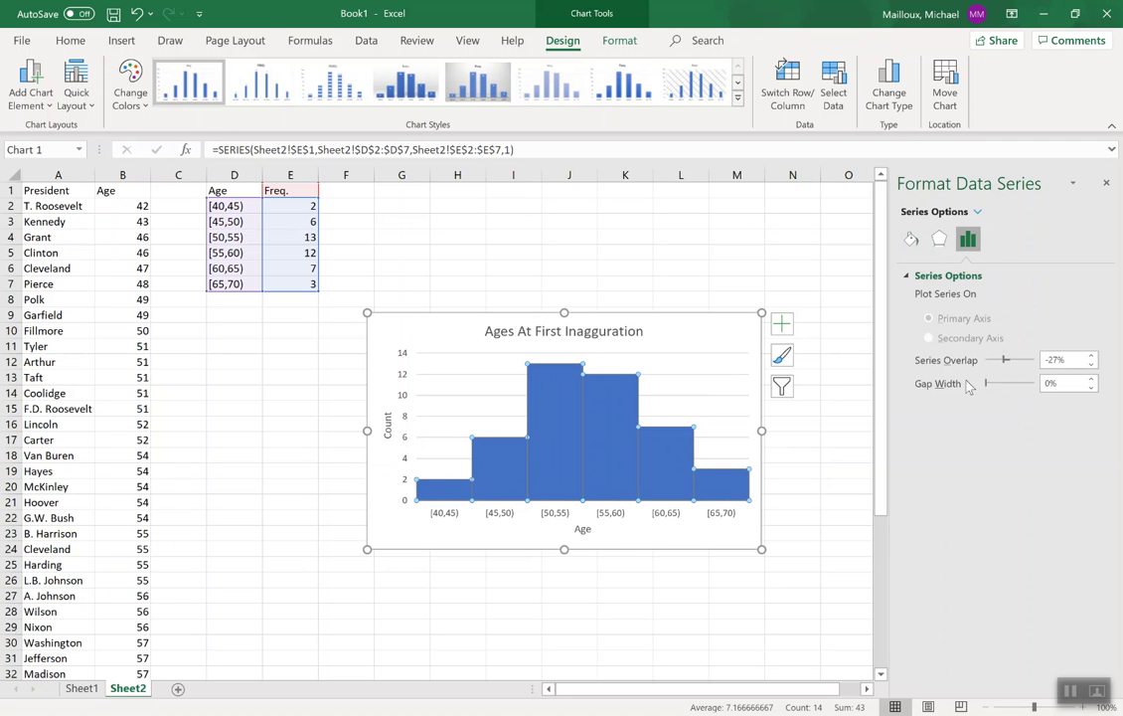